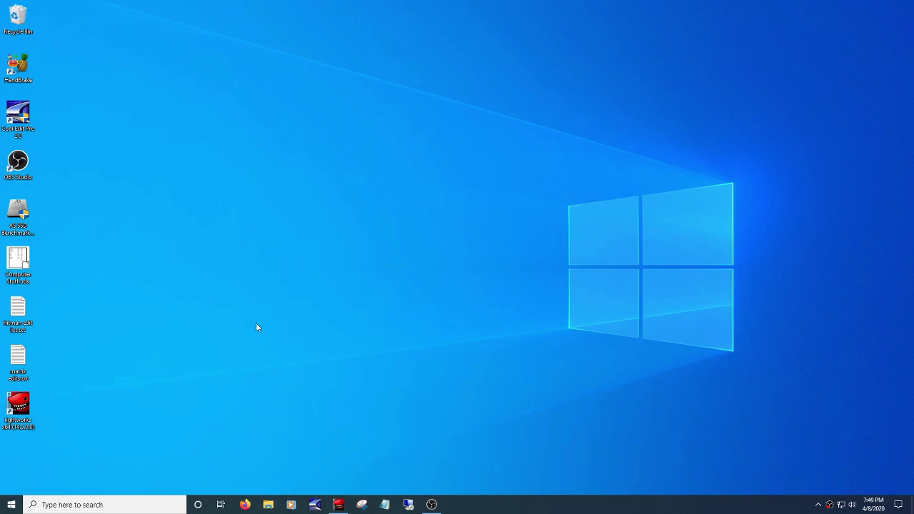
Open File Explorer and go to the local Documents folder
click(267, 504)
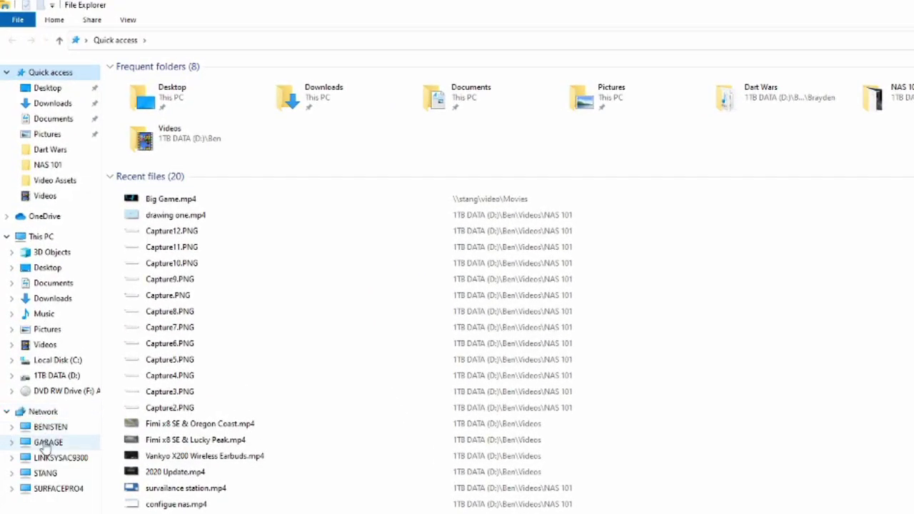
click(44, 444)
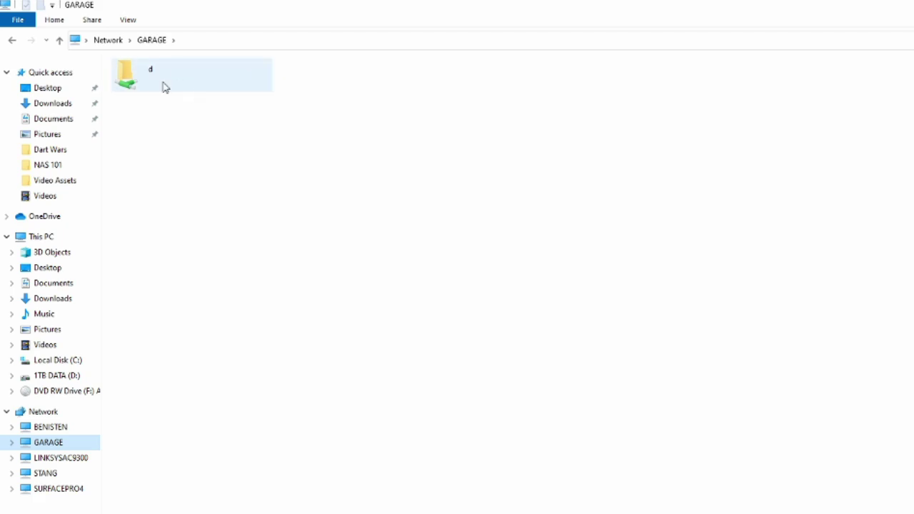
click(8, 412)
click(54, 284)
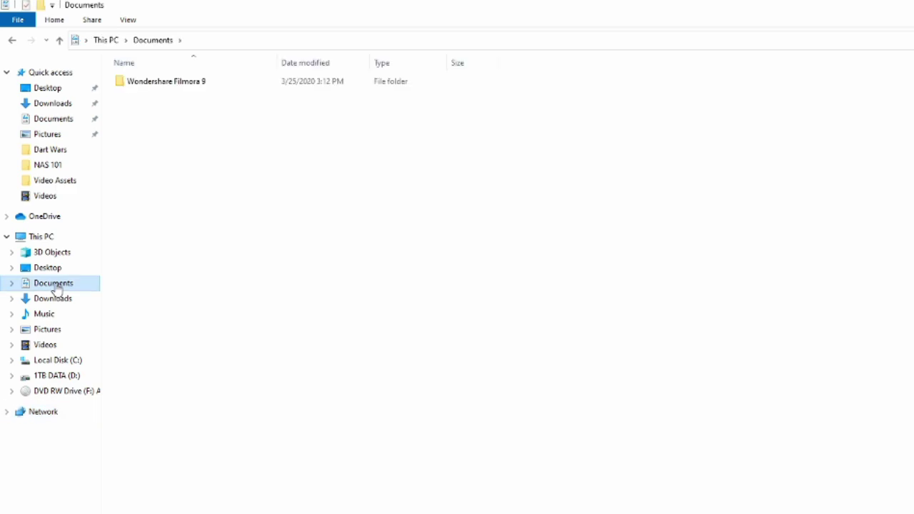
Share the Documents folder through Advanced Sharing under the share name Documents, then close Properties
right_click(60, 287)
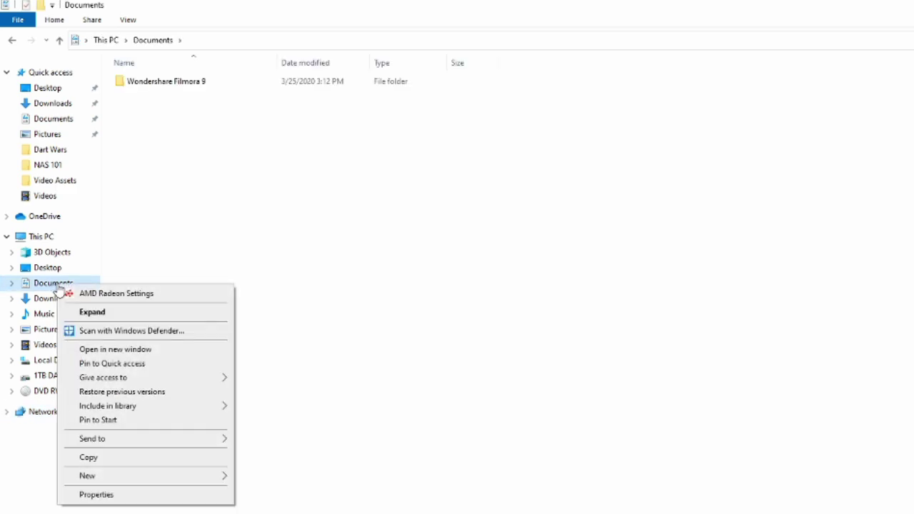
click(123, 499)
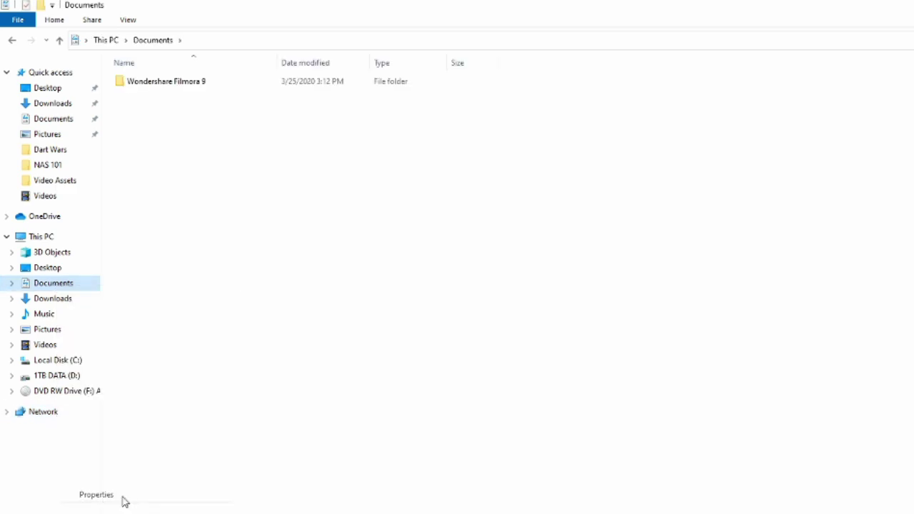
drag(177, 345, 202, 193)
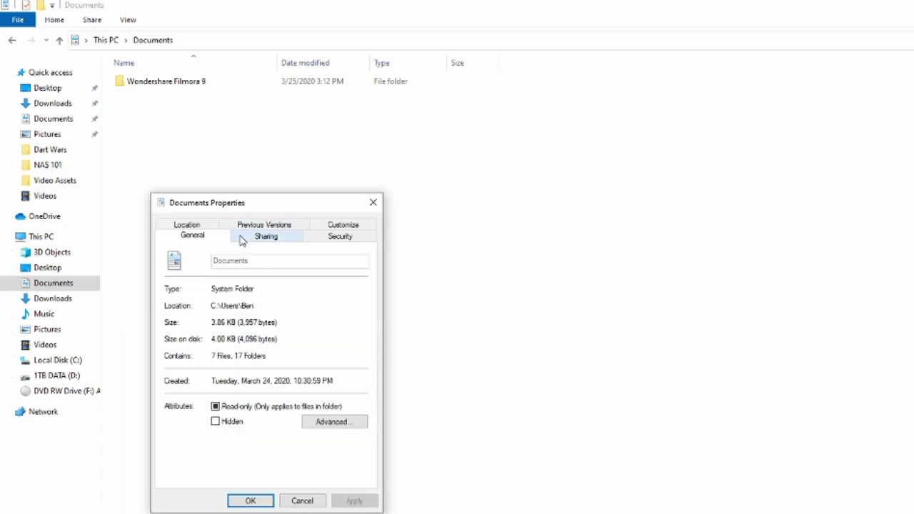
click(256, 242)
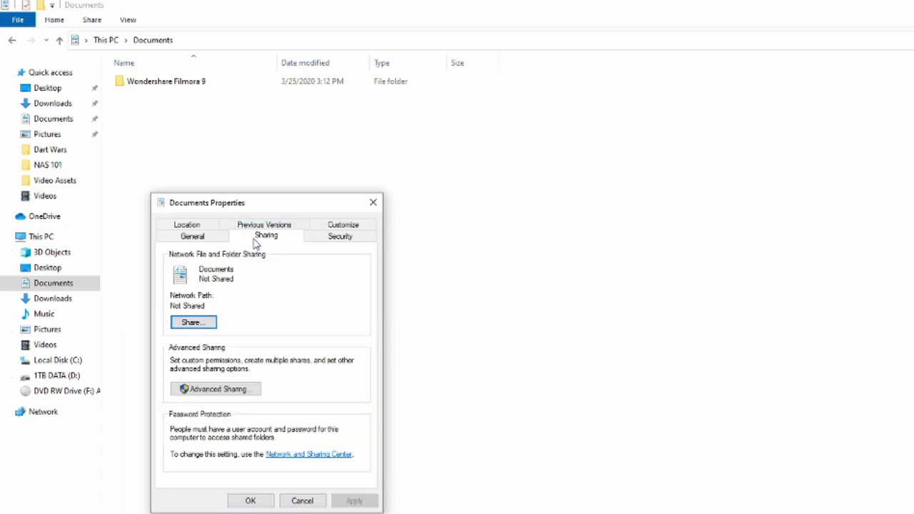
click(207, 391)
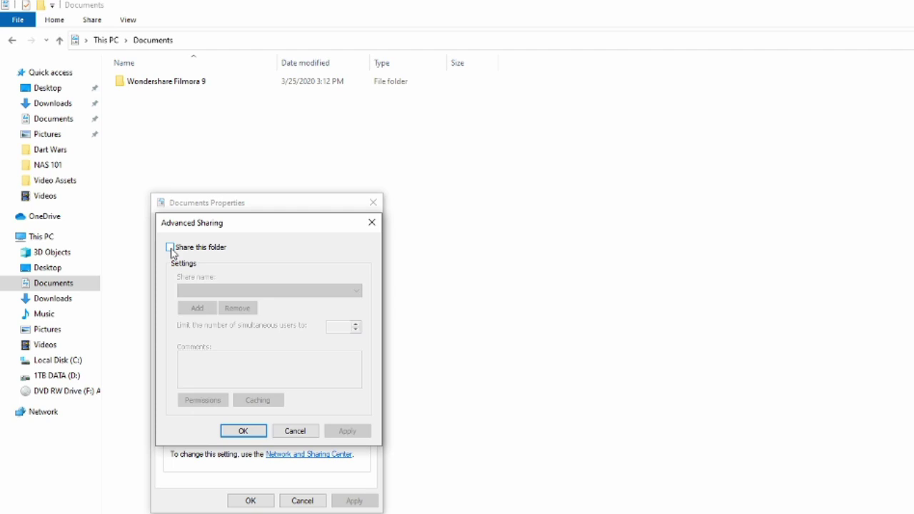
click(170, 248)
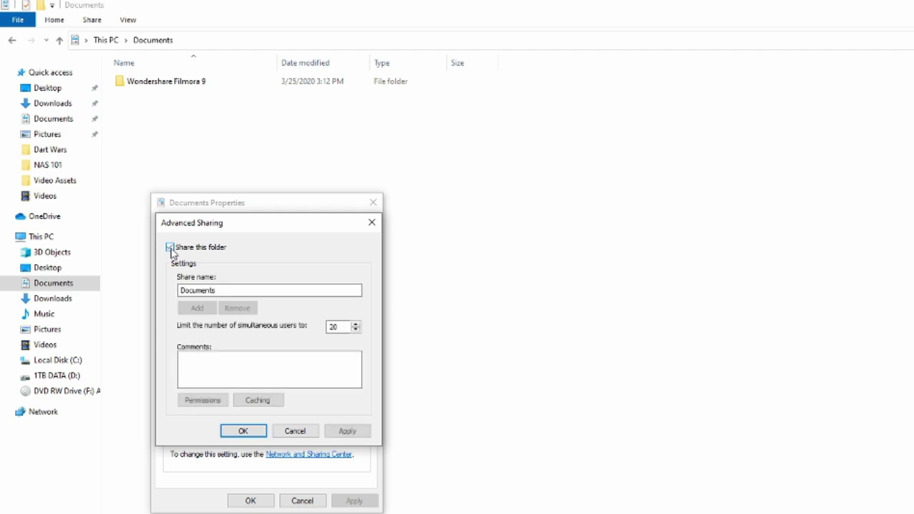
click(241, 431)
click(252, 501)
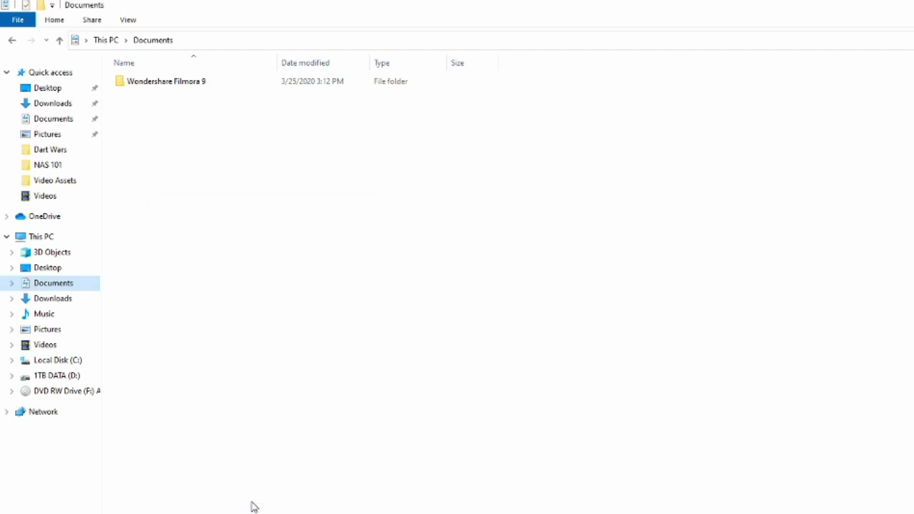
Cut the first mp3 file from the Video Assets folder on GARAGE
click(7, 412)
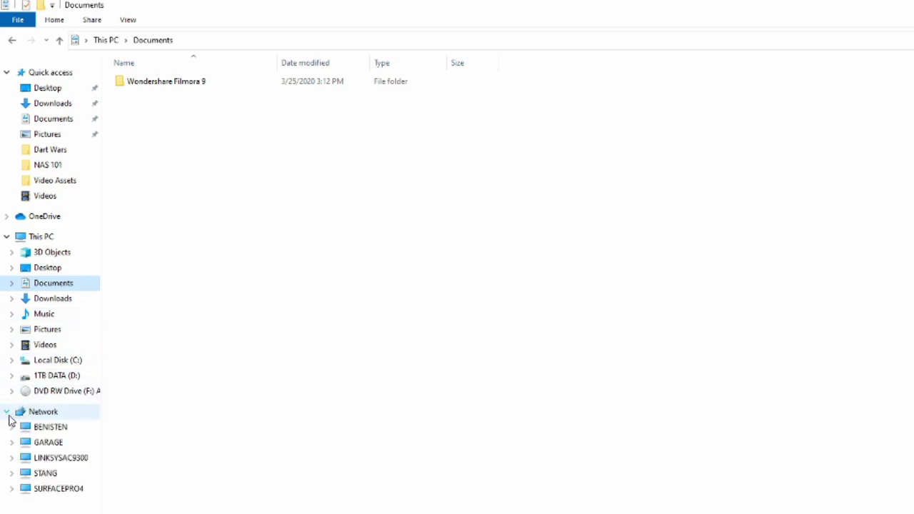
click(48, 442)
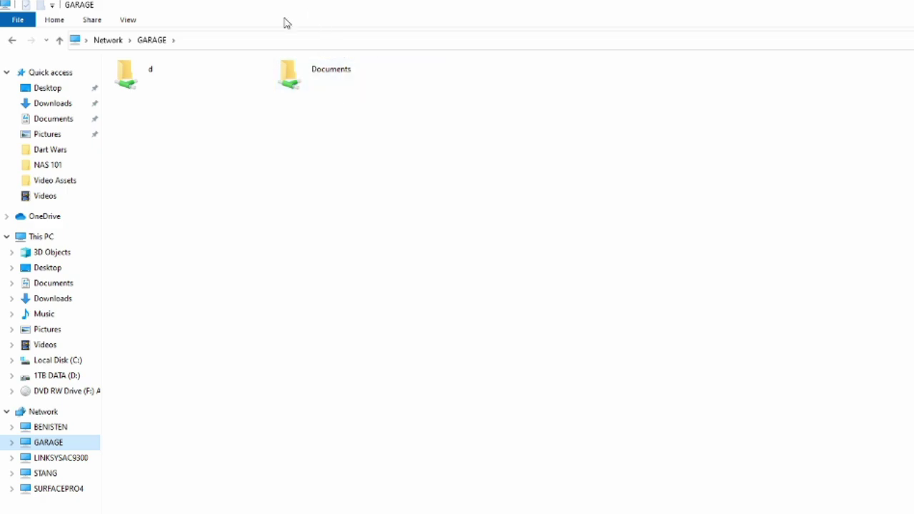
click(57, 181)
right_click(134, 87)
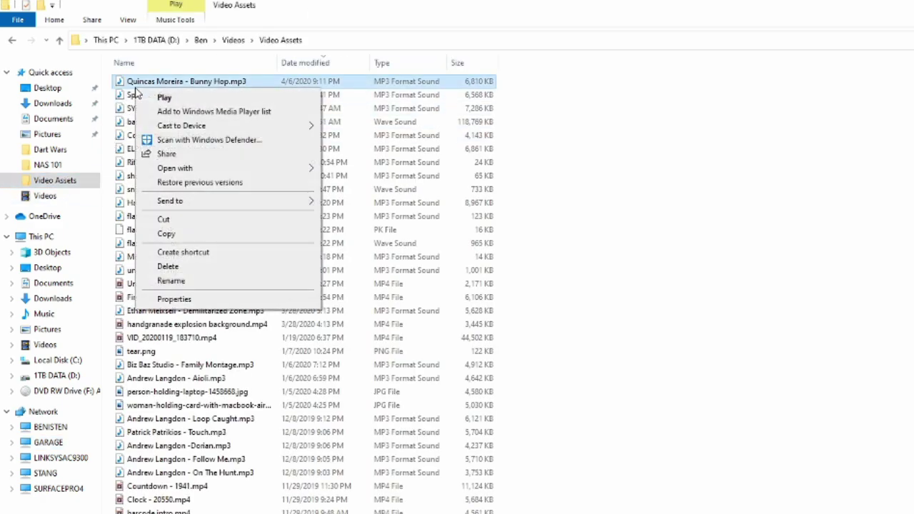
click(164, 219)
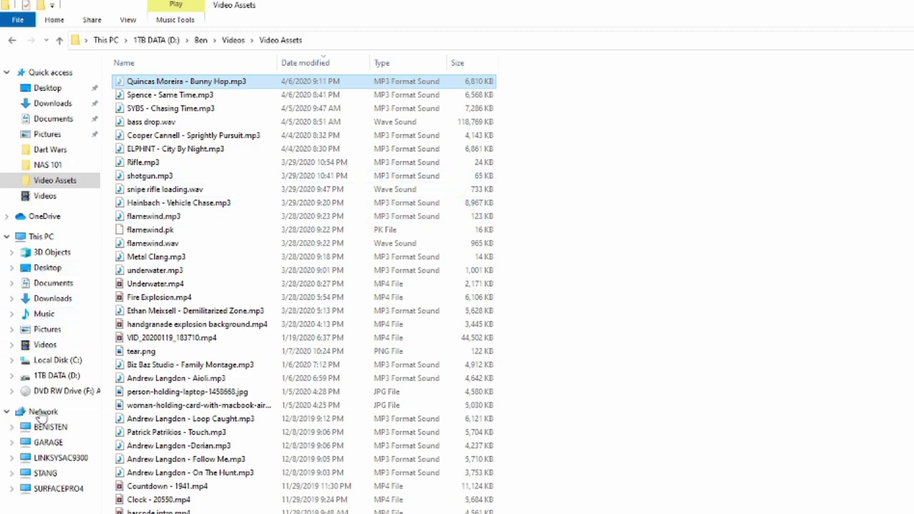
Paste the cut mp3 into GARAGE's shared Documents folder
click(47, 442)
double_click(300, 82)
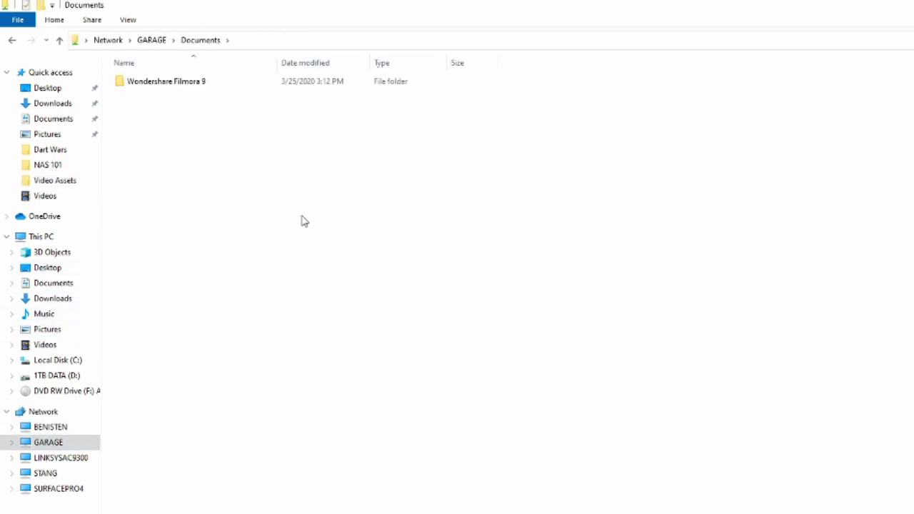
right_click(344, 170)
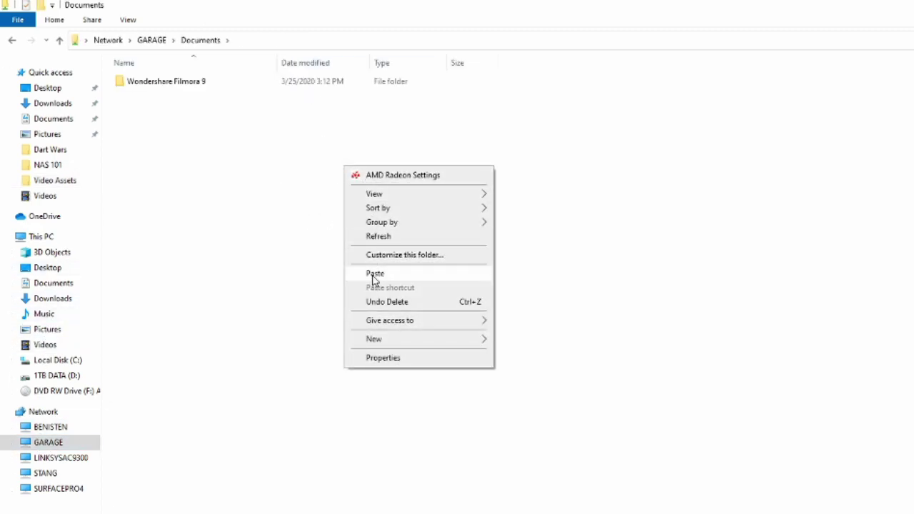
click(374, 274)
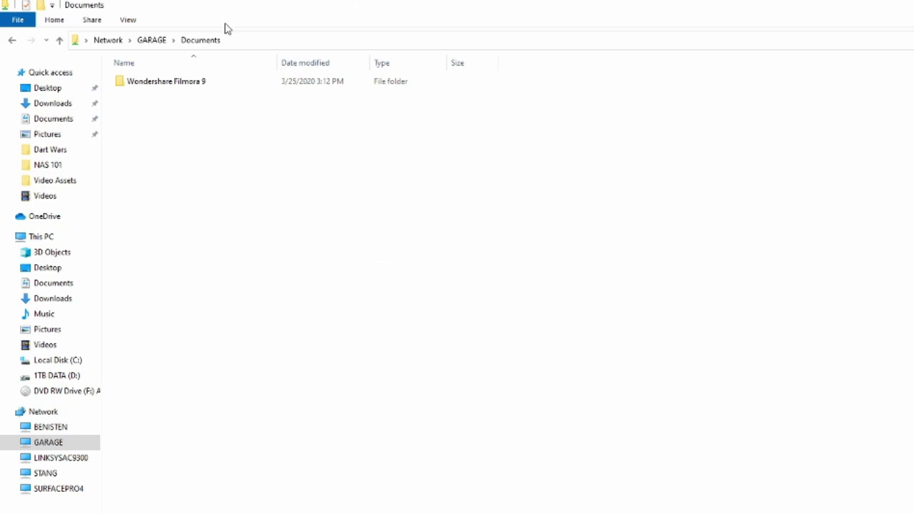
Go to \\garage\Documents through the address bar path suggestion
click(238, 41)
text(\\g)
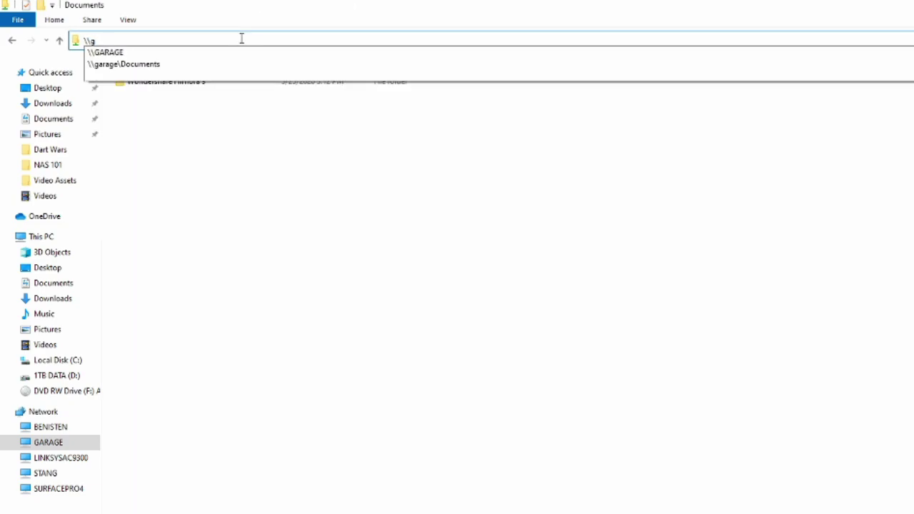
key(BackSpace)
text(ara)
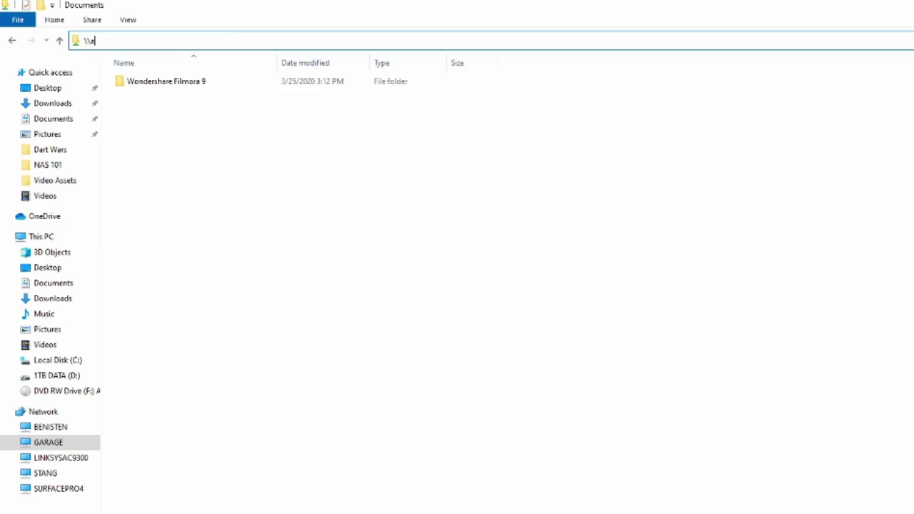
text(ar)
key(Down)
key(Down)
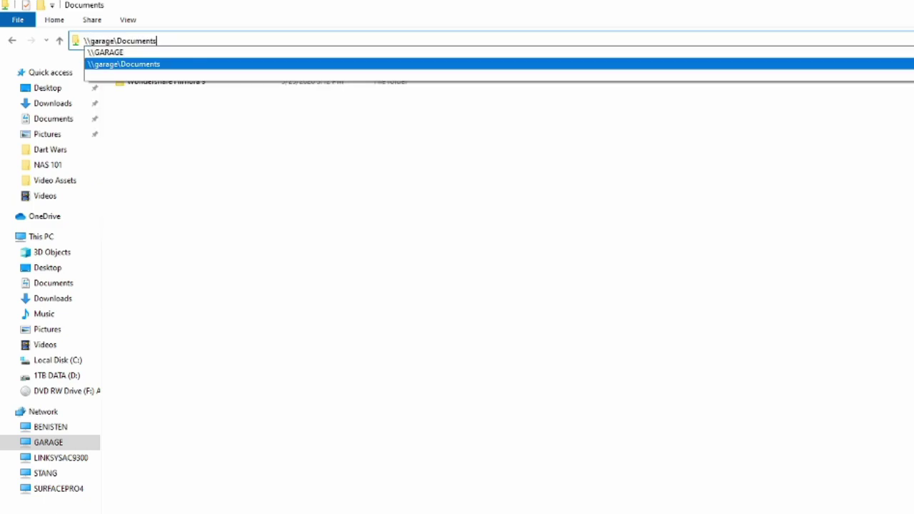
key(Return)
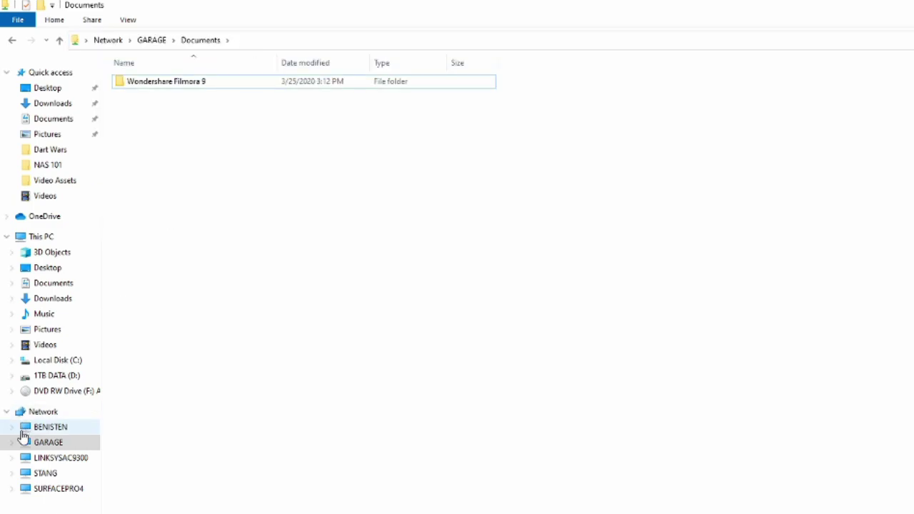
Turn on sharing for the Wondershare Filmora 9 folder and view its share permissions
right_click(132, 84)
click(172, 295)
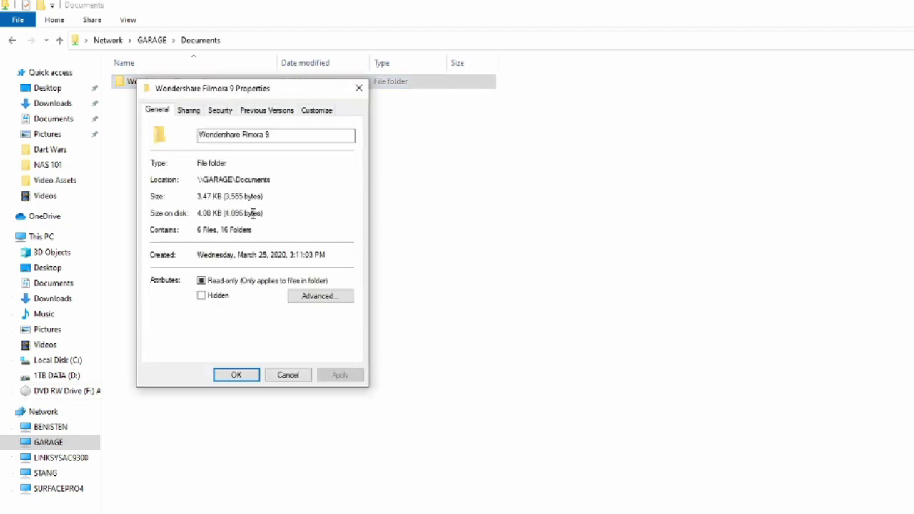
click(190, 112)
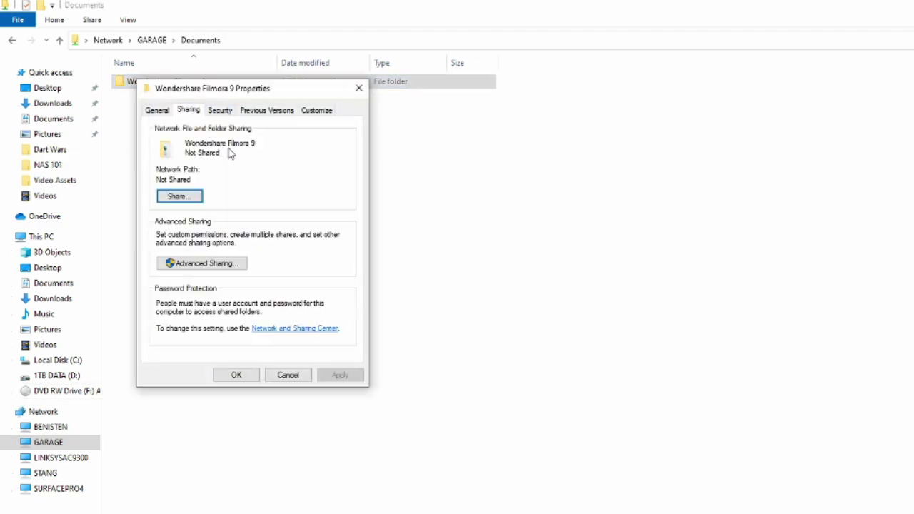
click(225, 264)
click(156, 133)
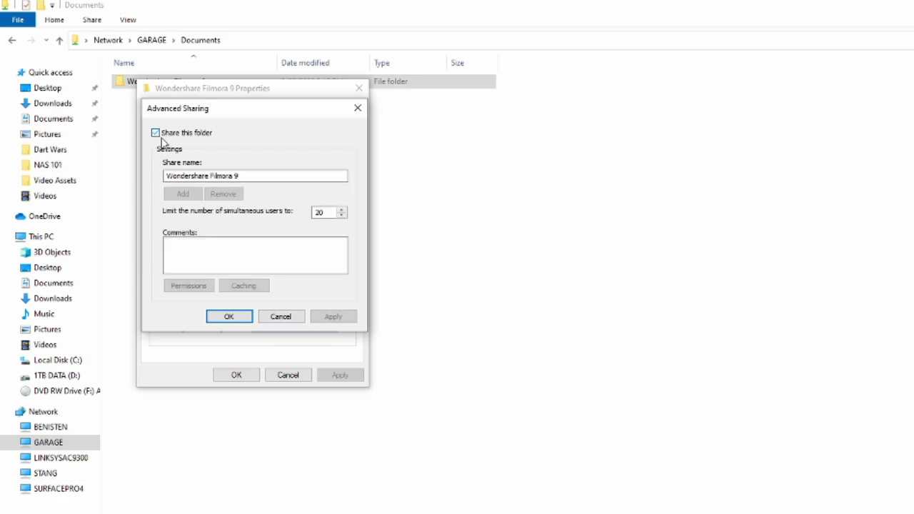
click(197, 287)
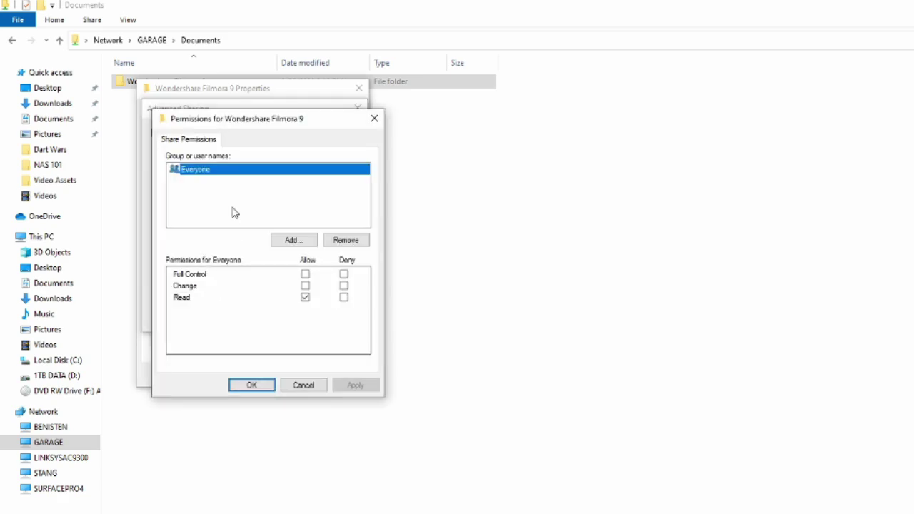
Start adding user 'dad', then cancel out of all the sharing dialogs
click(291, 239)
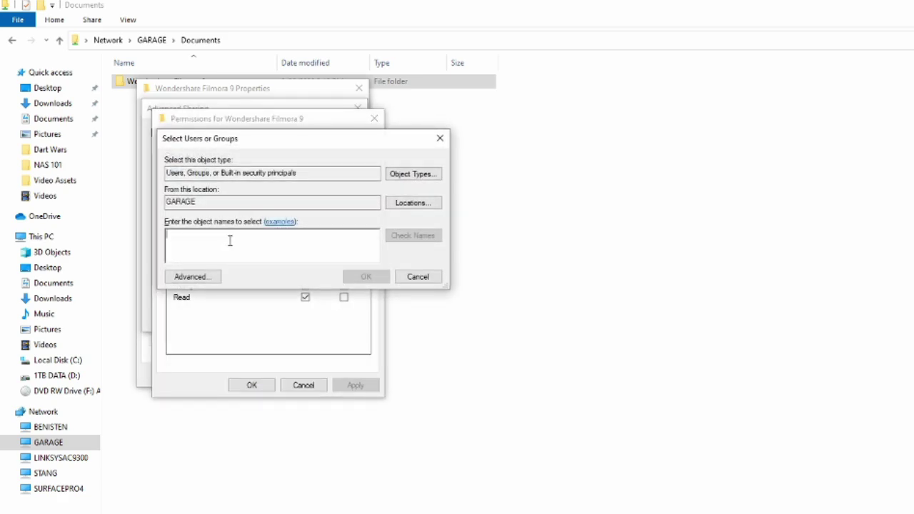
text(dad)
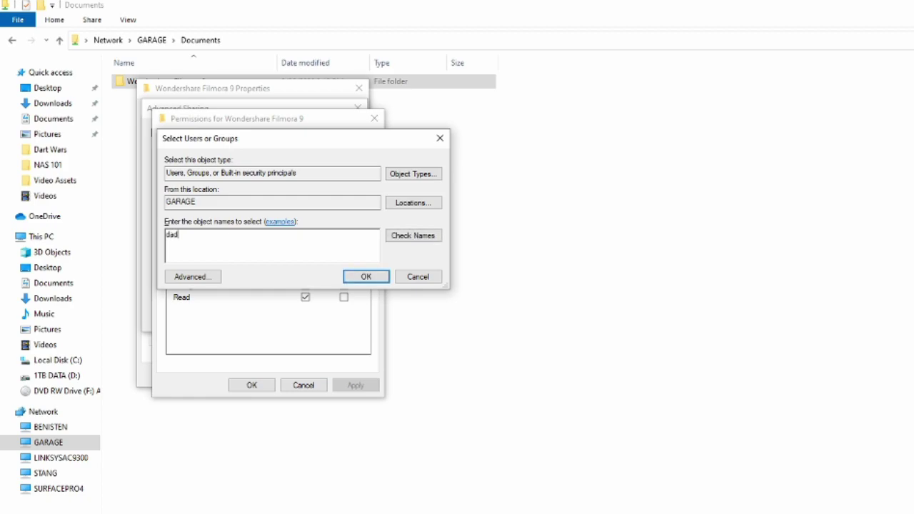
click(418, 276)
click(304, 385)
click(281, 318)
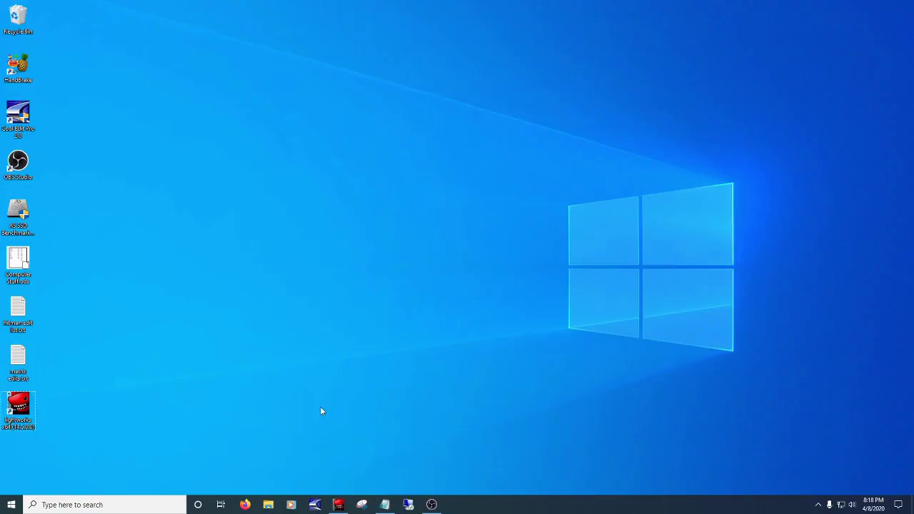
Turn on media streaming in Windows Media Player and uncheck Allowed for HP2-LAP
click(290, 504)
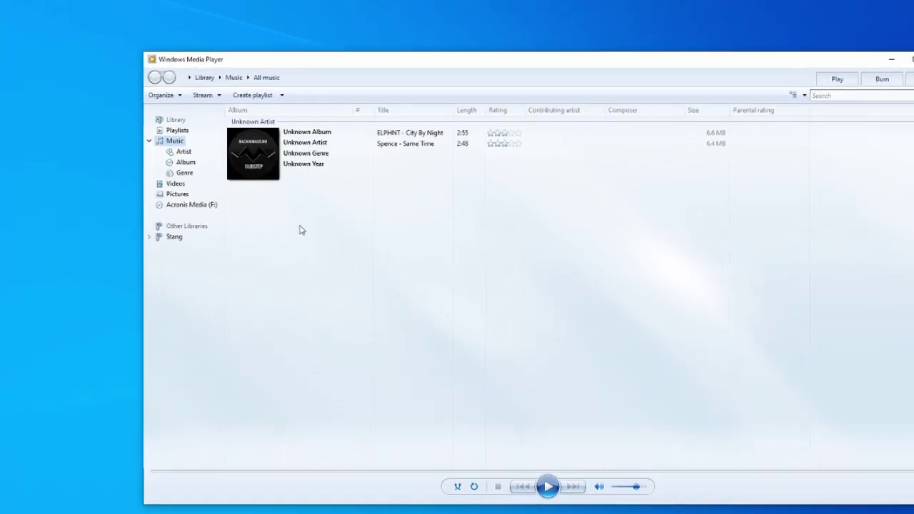
click(203, 95)
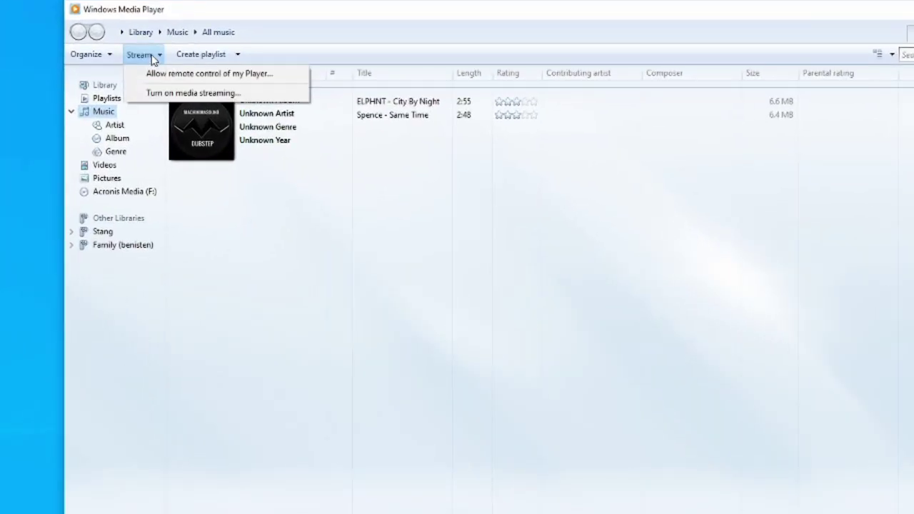
click(169, 94)
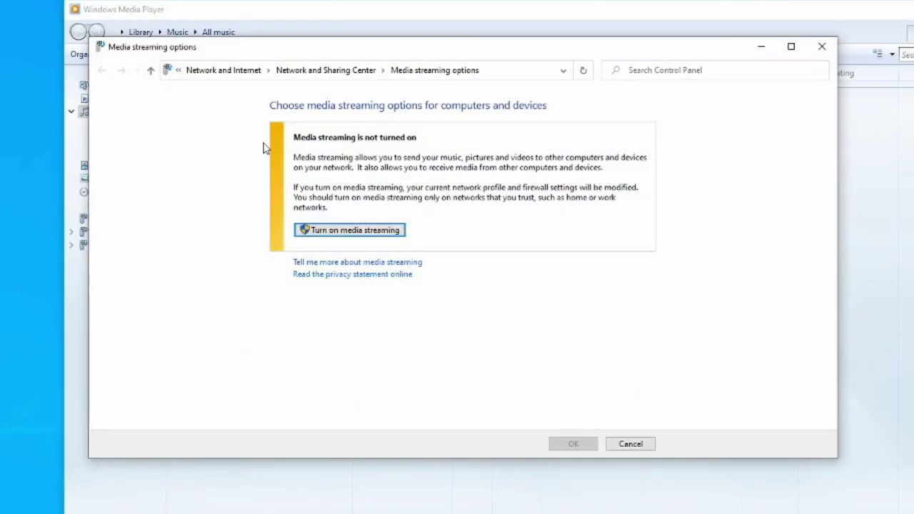
click(327, 232)
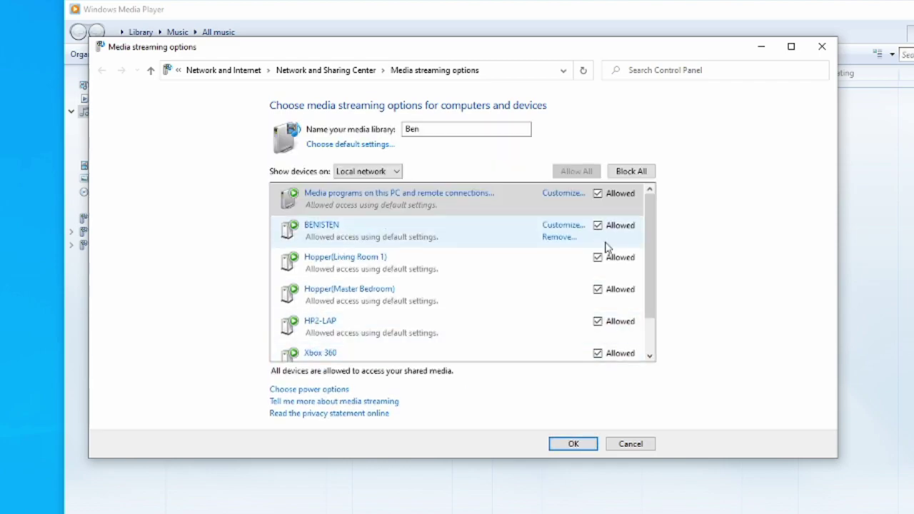
drag(648, 212, 651, 263)
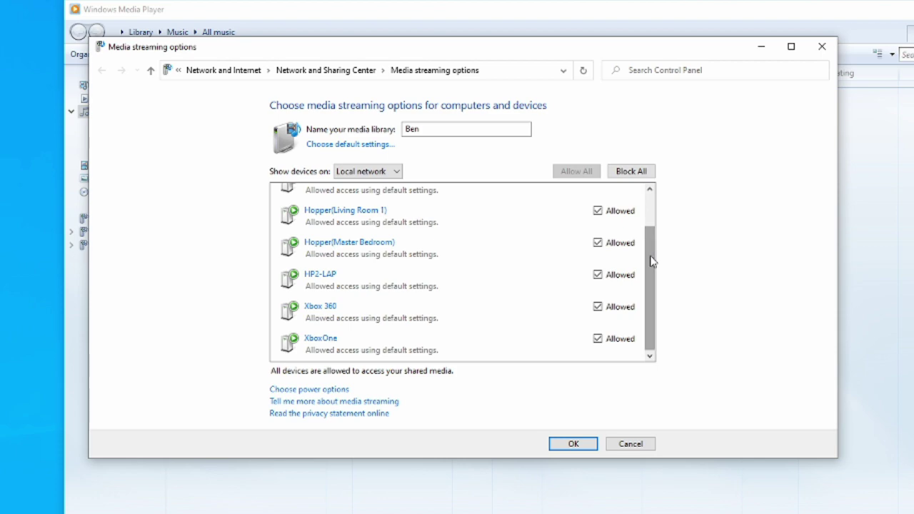
click(599, 274)
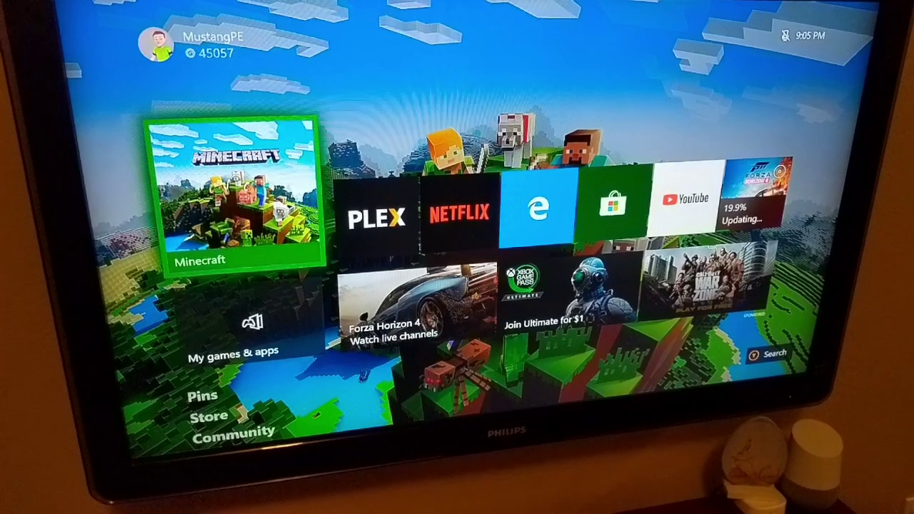
Open My games & apps, switch to Apps, and move focus onto the Microsoft Store tile
key(Down)
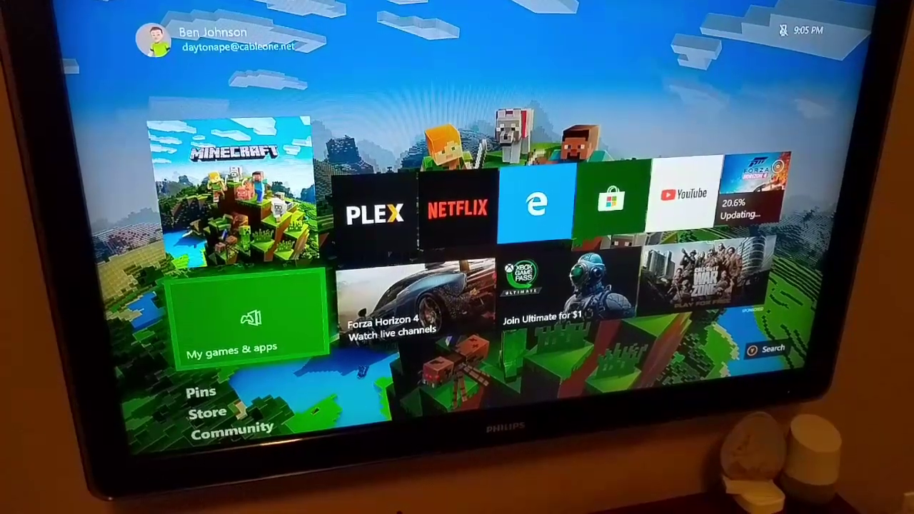
key(Return)
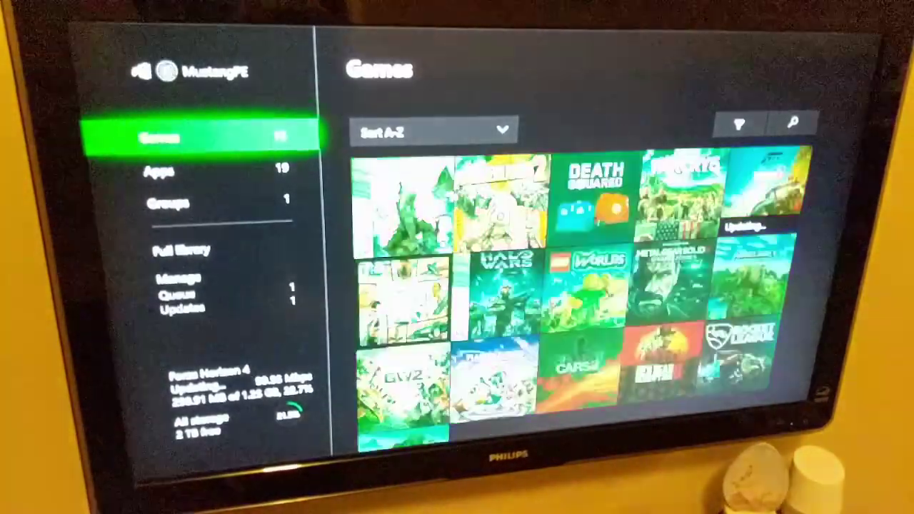
key(Down)
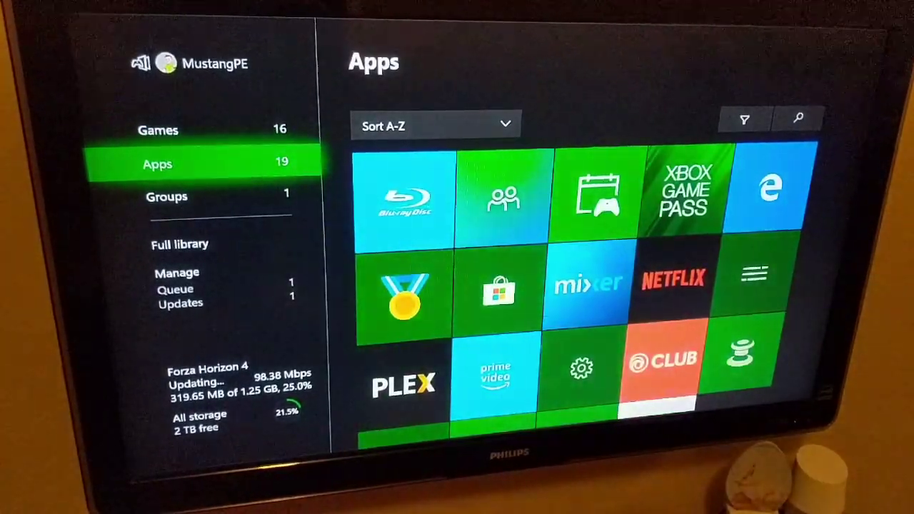
key(Right)
key(Right)
key(Down)
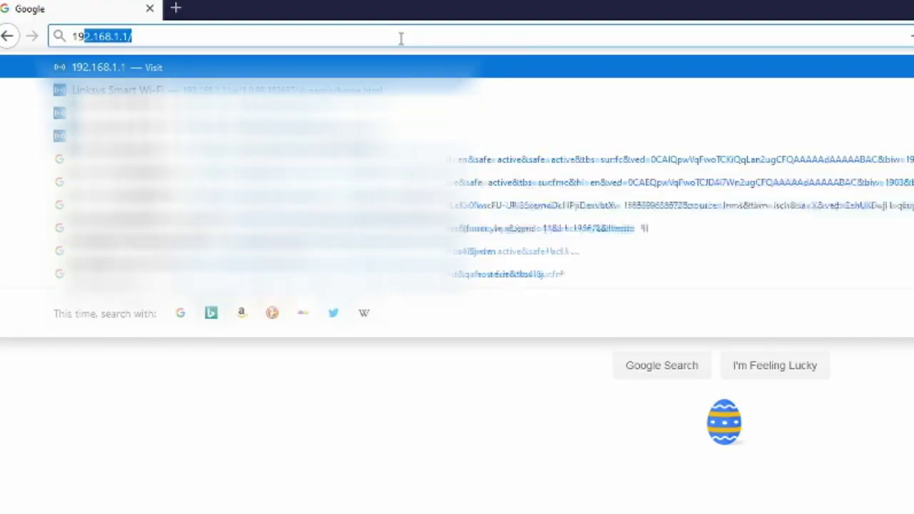
Go to 192.168.1.1 and enter the router password in the Access Router field
text(2.168.1.1/)
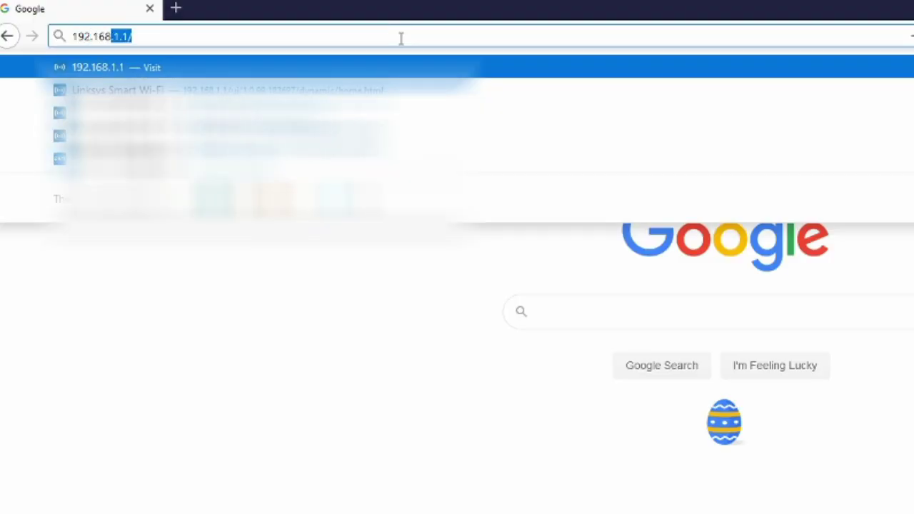
key(Return)
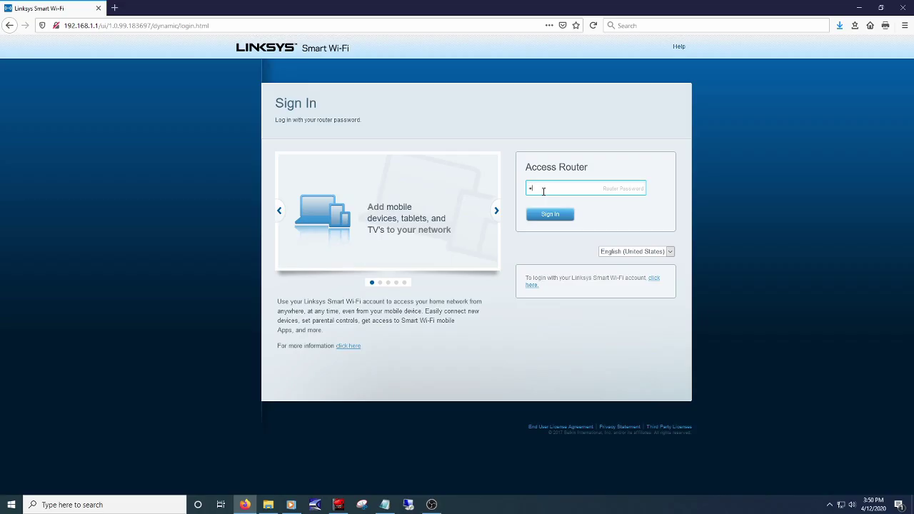
text(••)
text(••••••)
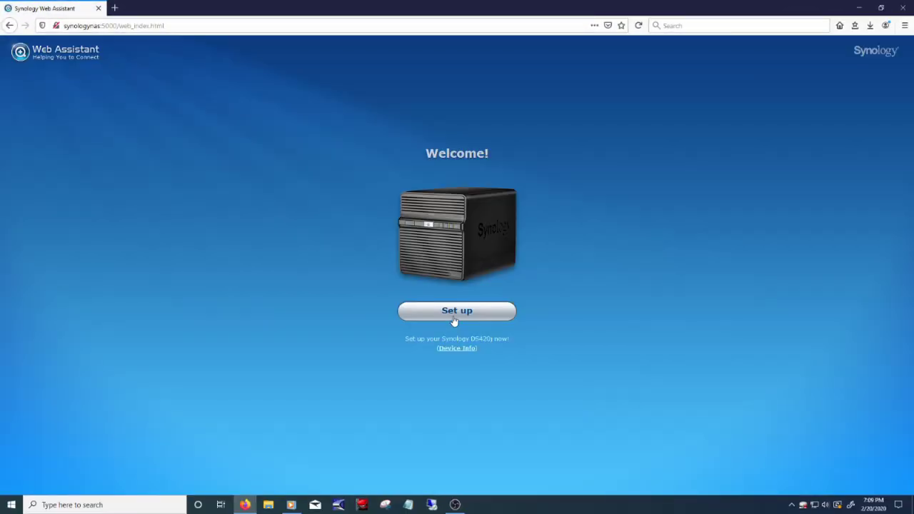
Start the Synology NAS setup, install the latest DSM, and enter the name Stang
click(452, 311)
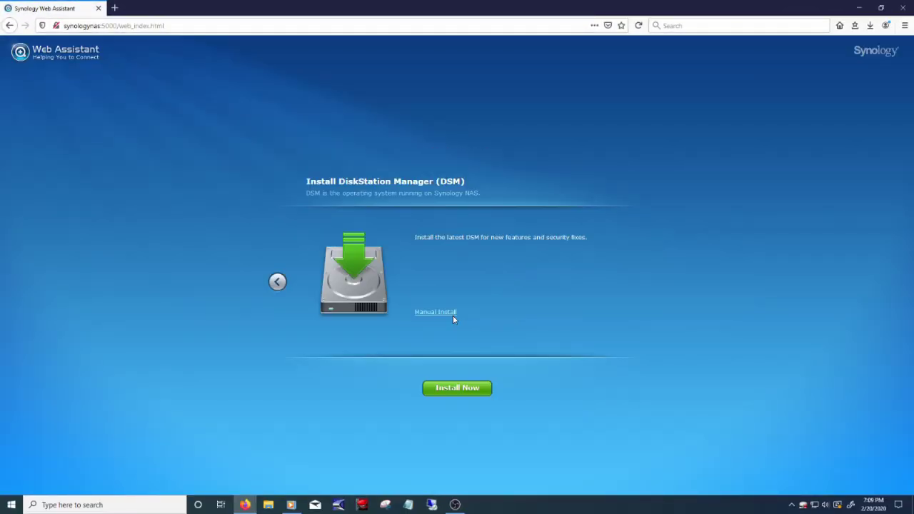
click(440, 386)
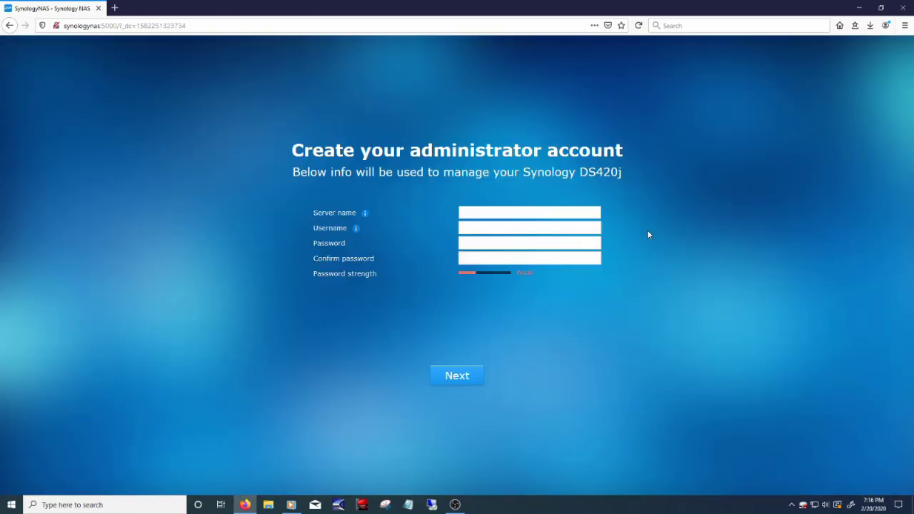
text(Stang)
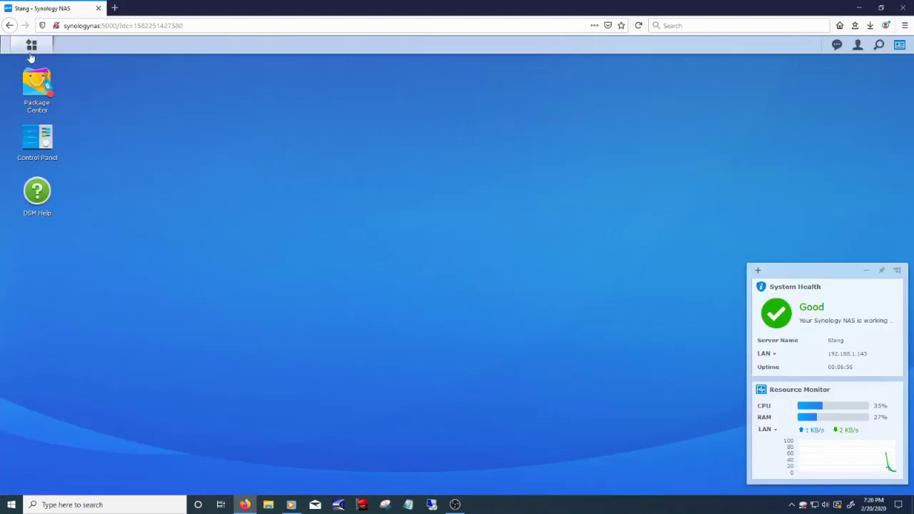
Open Control Panel's Theme settings from the Main Menu and scroll through the options
click(32, 45)
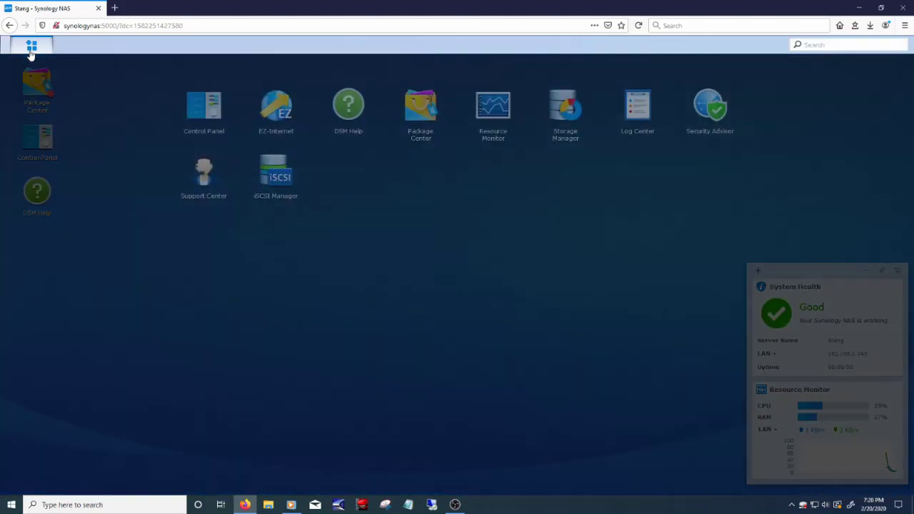
click(200, 111)
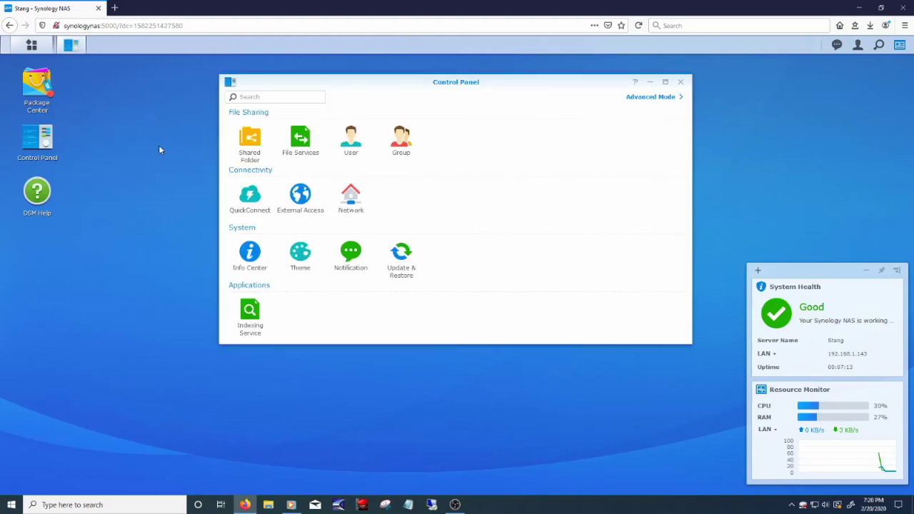
click(293, 251)
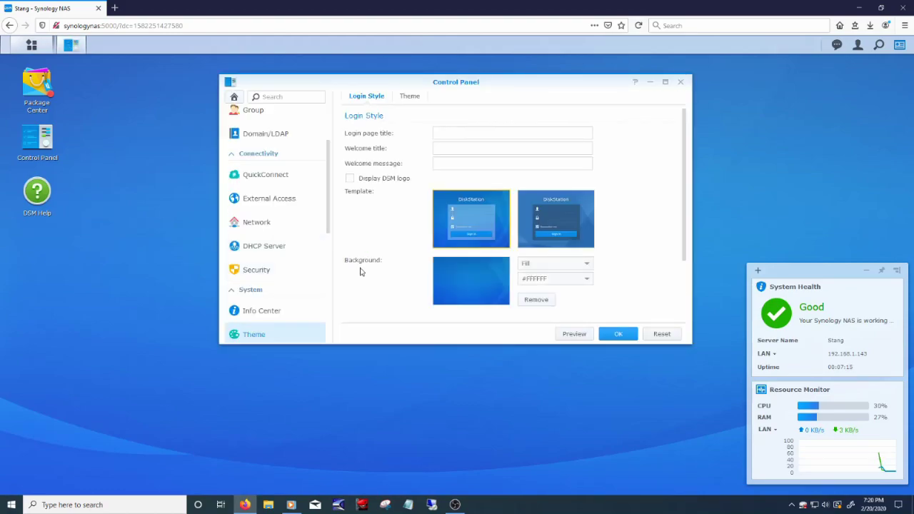
scroll(522, 257, down, 2)
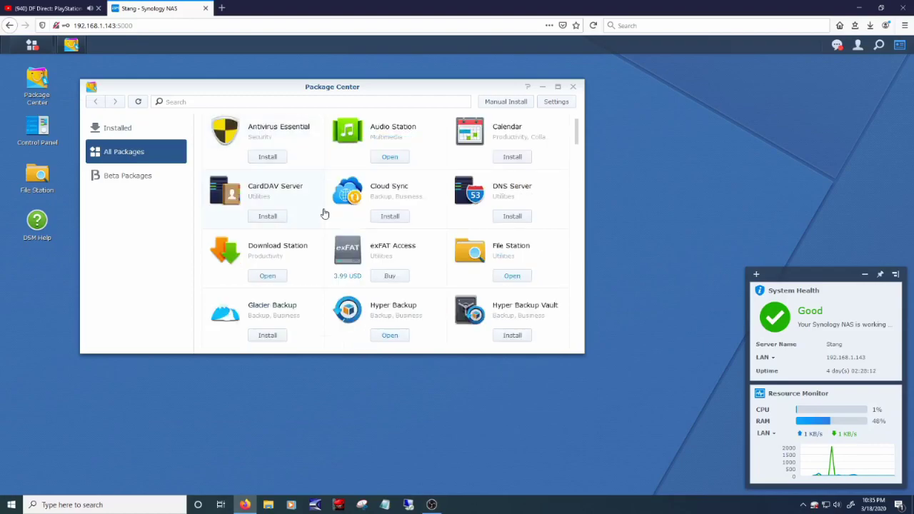
scroll(322, 210, down, 1)
scroll(324, 212, down, 3)
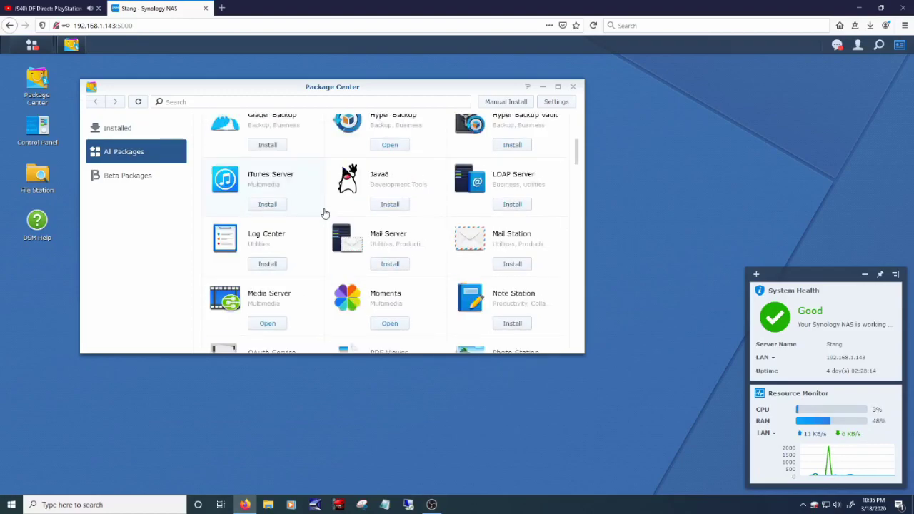
scroll(324, 213, down, 3)
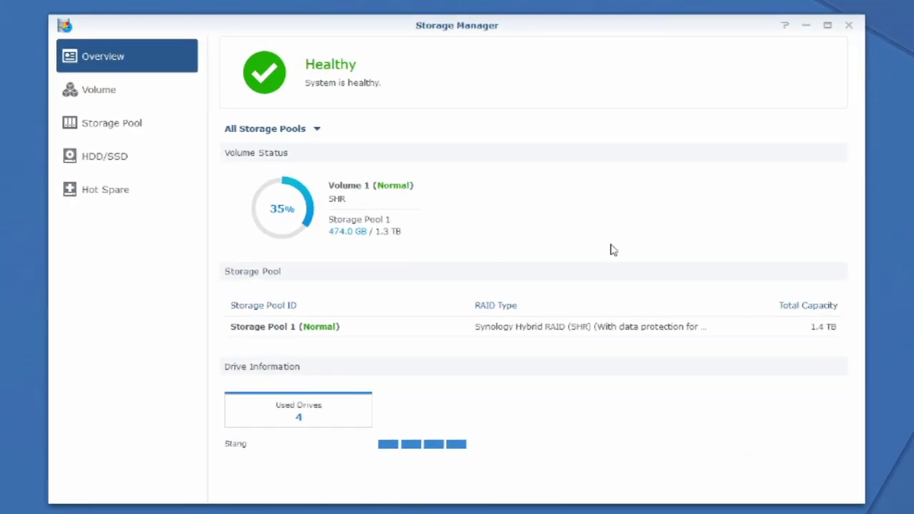
Step through Storage Manager's Volume, Storage Pool, HDD/SSD and Hot Spare pages
click(106, 92)
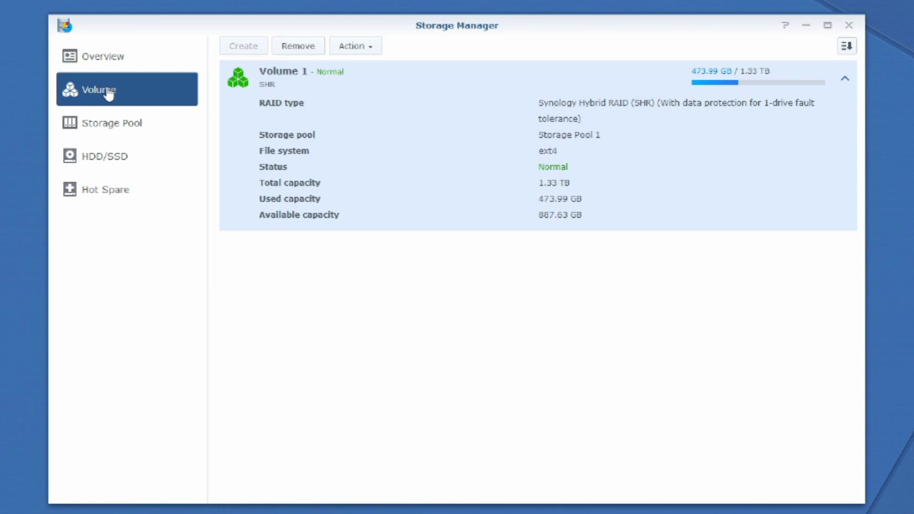
click(114, 130)
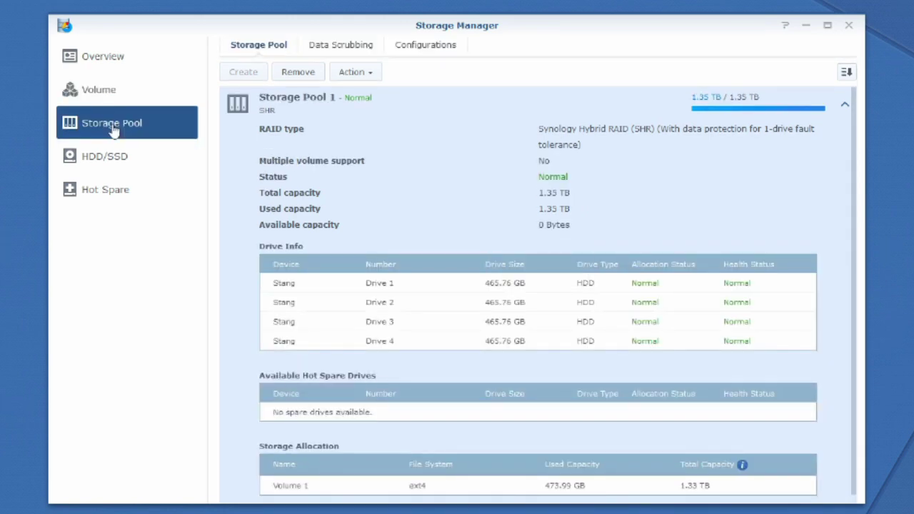
click(102, 167)
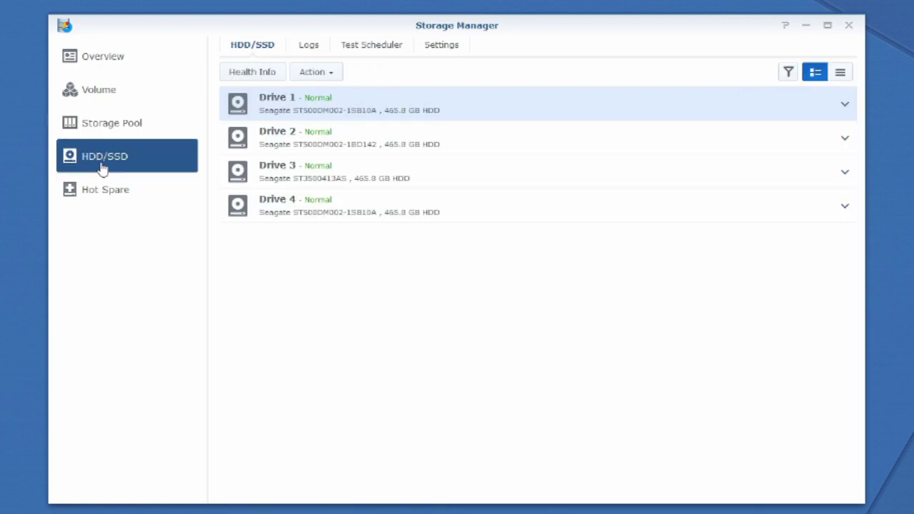
click(140, 202)
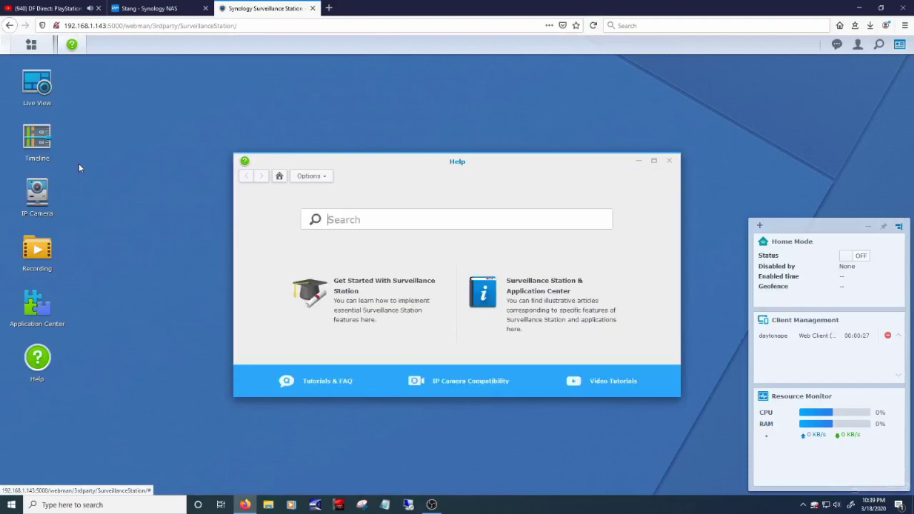
Add the Front Porch camera with model All functions, load its capabilities, and finish
click(37, 191)
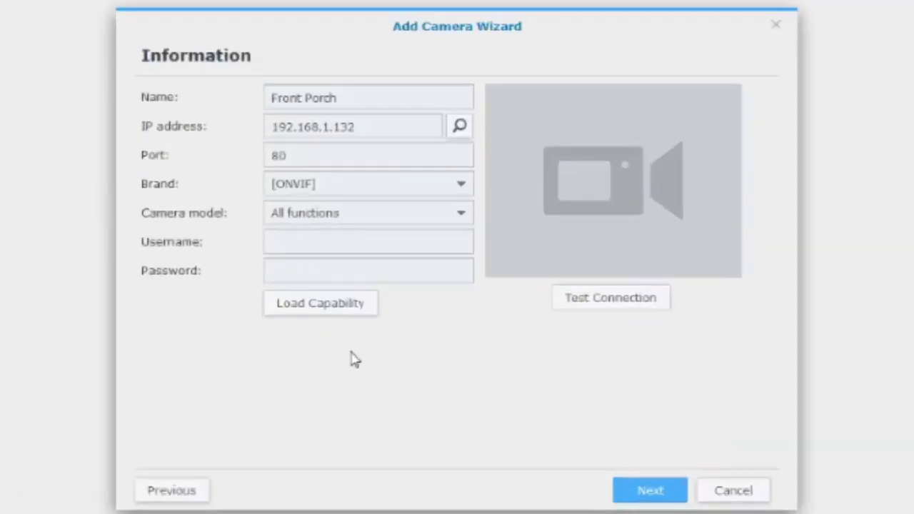
click(460, 251)
click(443, 243)
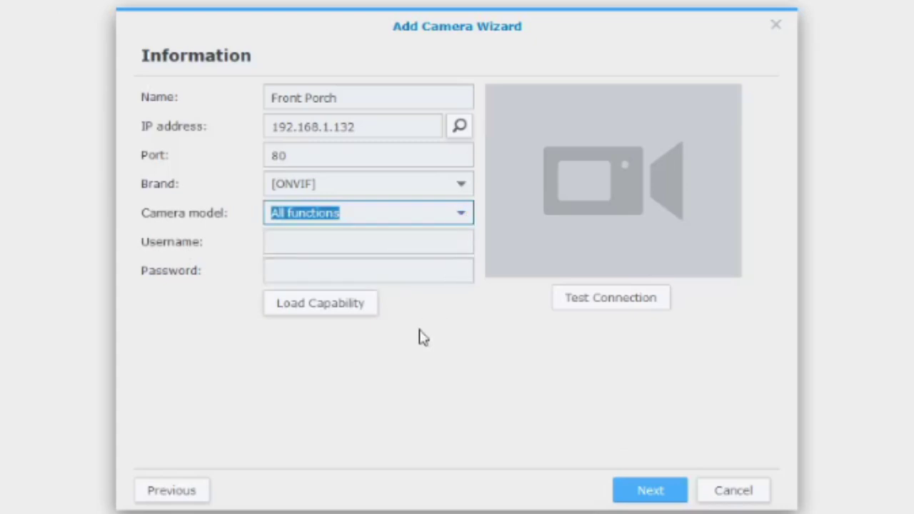
click(329, 307)
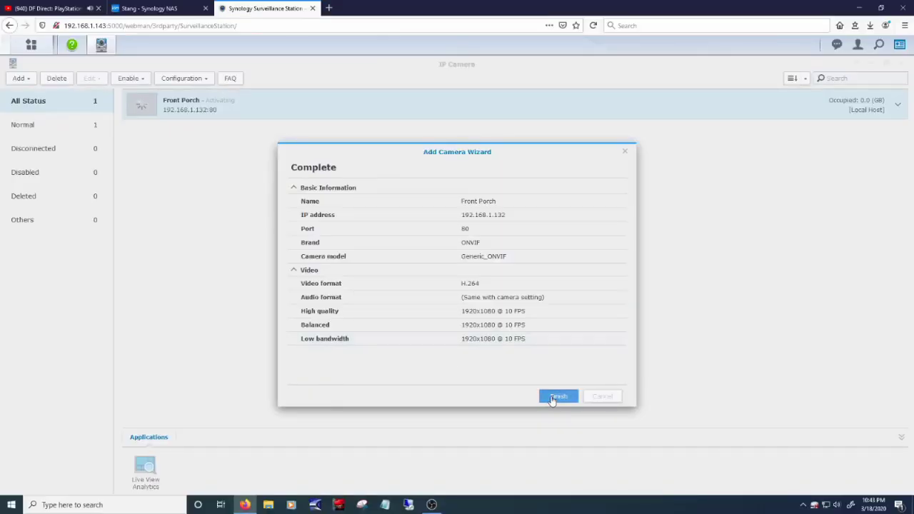
click(551, 397)
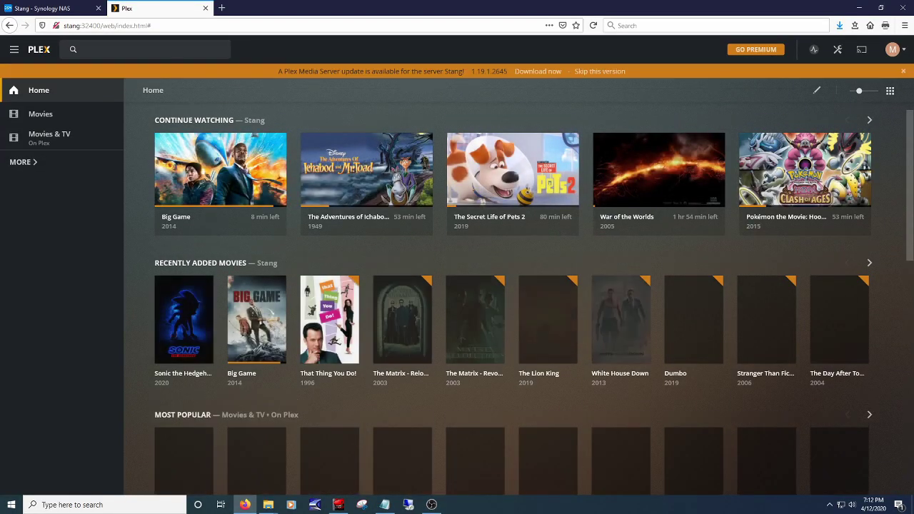
Check the TV Shows library, then scroll through Stang's 309-title Movies library
click(26, 163)
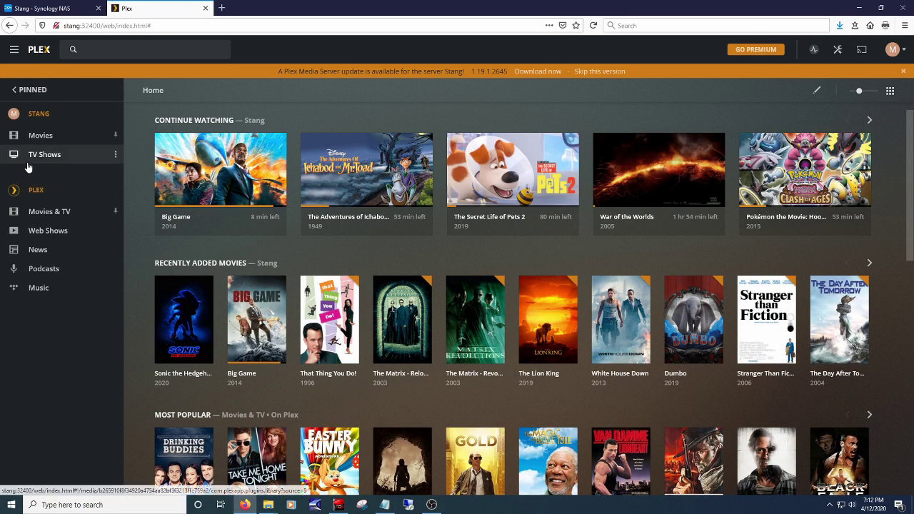
click(59, 158)
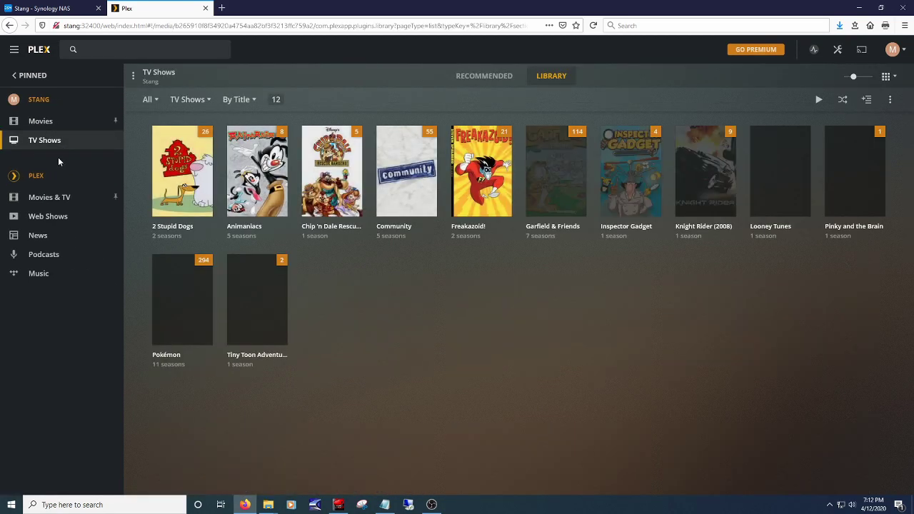
click(70, 131)
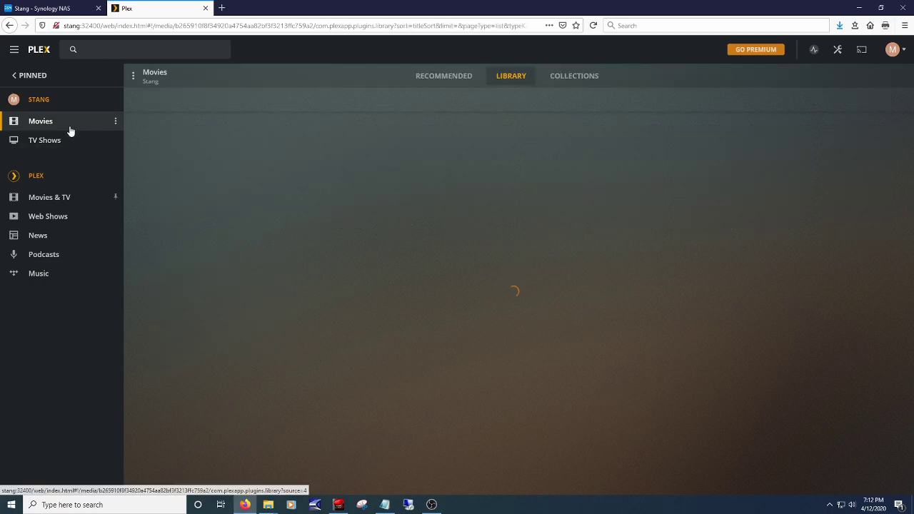
scroll(139, 194, down, 2)
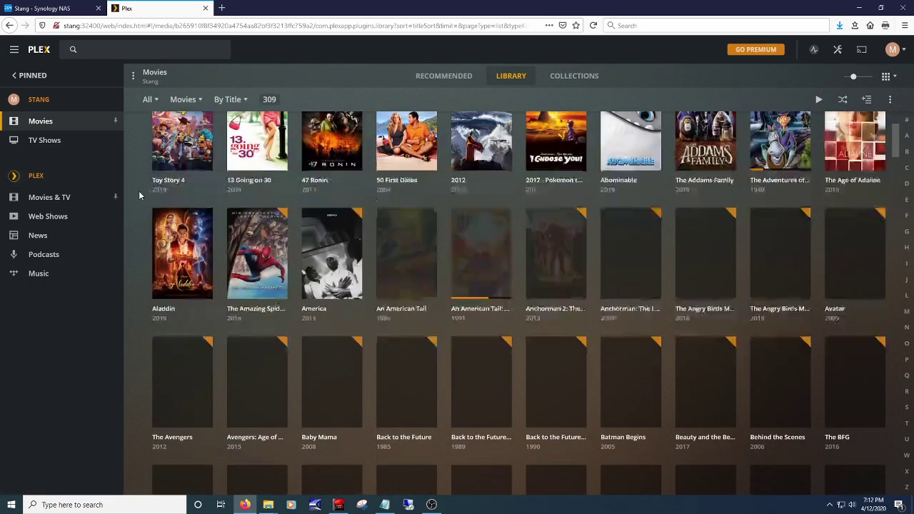
scroll(139, 195, down, 2)
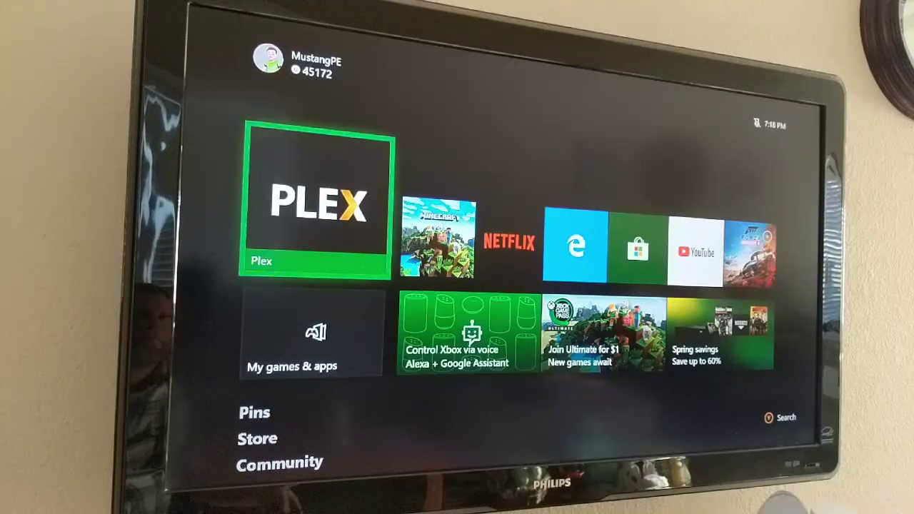
Start Plex from the Xbox home screen and open the Stang server's Movies library
key(Return)
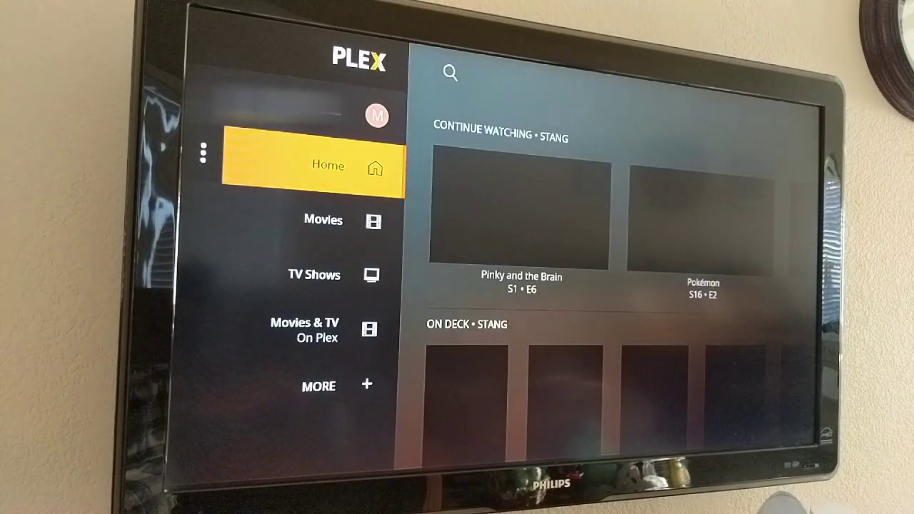
key(Down)
key(Return)
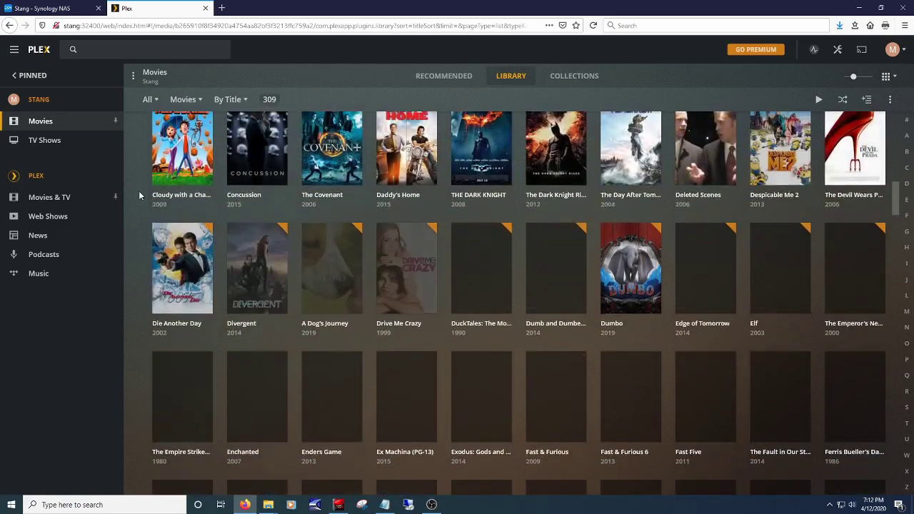
Scroll through the Amazon listing for the $306.99 Synology DS420j 4-bay diskless NAS
scroll(140, 194, down, 2)
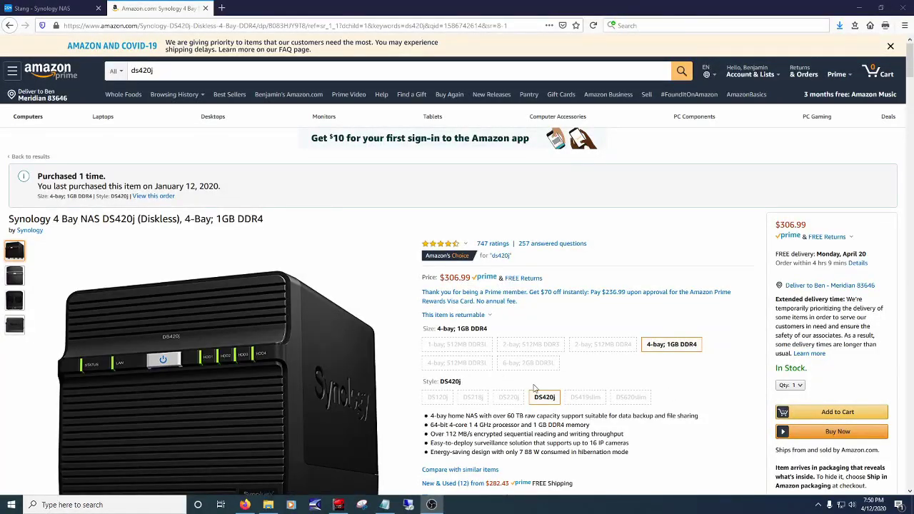
scroll(534, 387, down, 3)
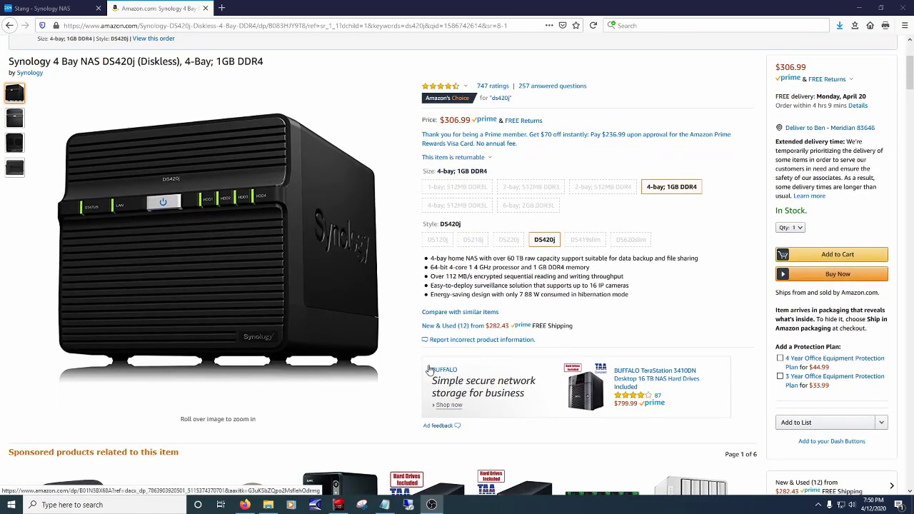
scroll(429, 367, down, 1)
scroll(430, 368, down, 2)
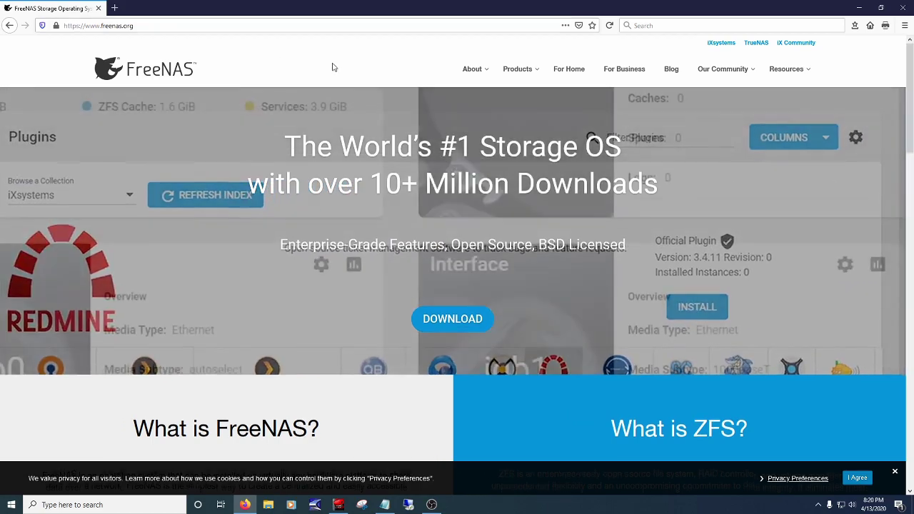
Scroll the freenas.org home page past the FreeNAS and ZFS overviews to the For Home / For Business tiles
scroll(332, 69, down, 3)
scroll(331, 69, down, 3)
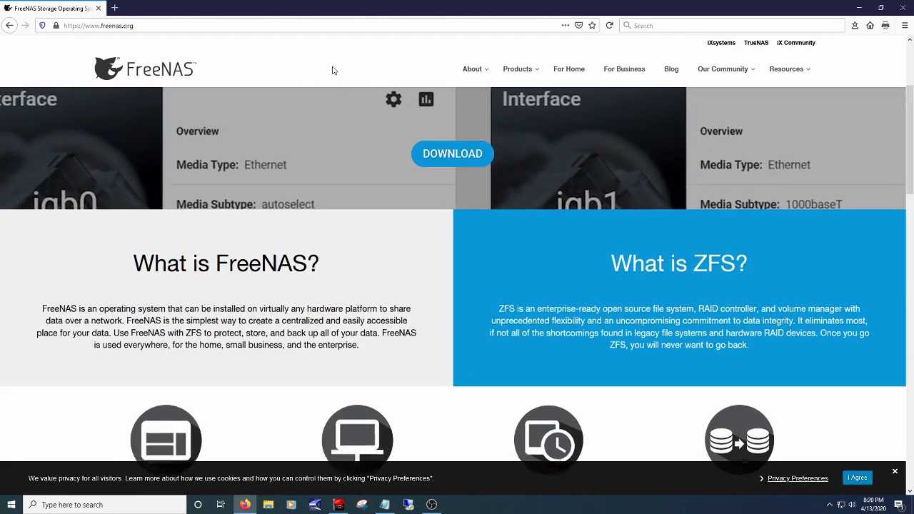
scroll(331, 74, down, 3)
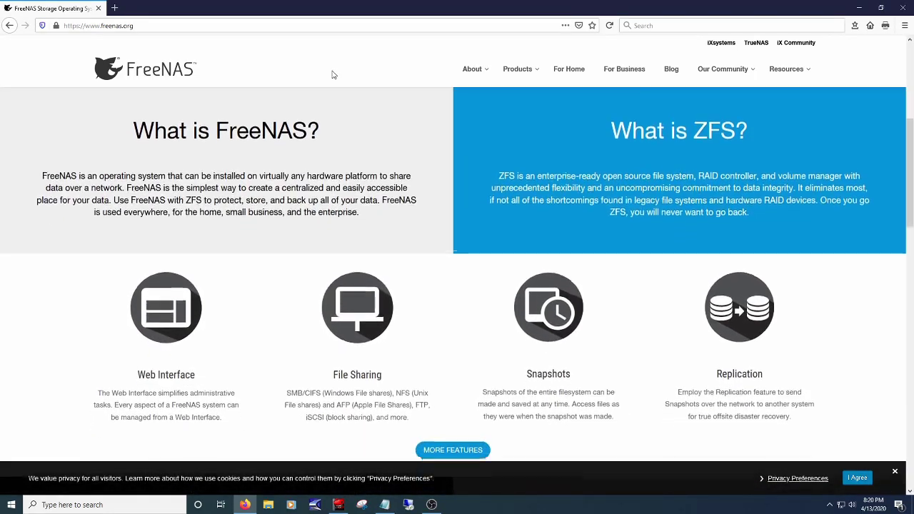
scroll(332, 77, down, 4)
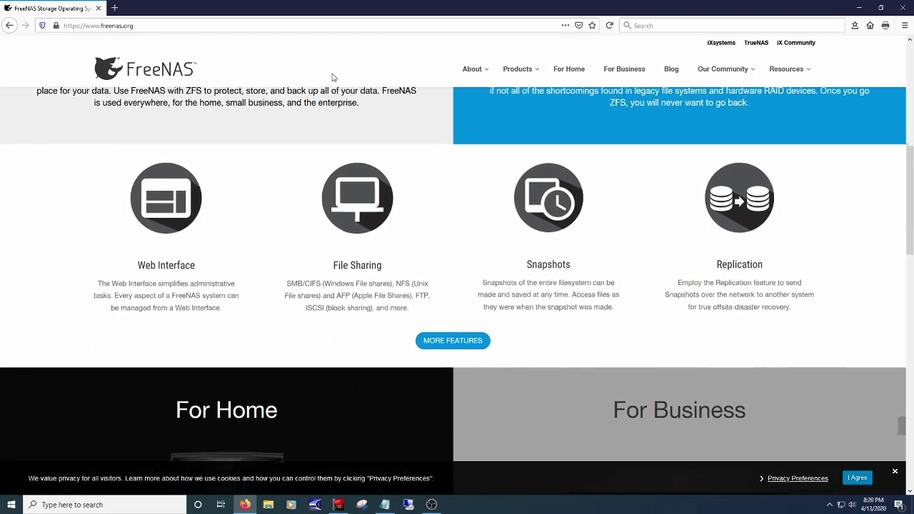
scroll(332, 77, down, 3)
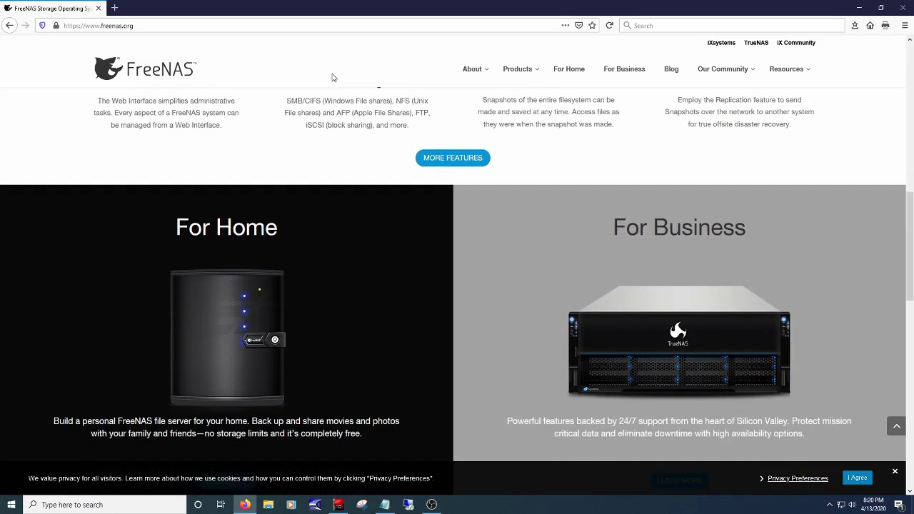
scroll(332, 77, down, 5)
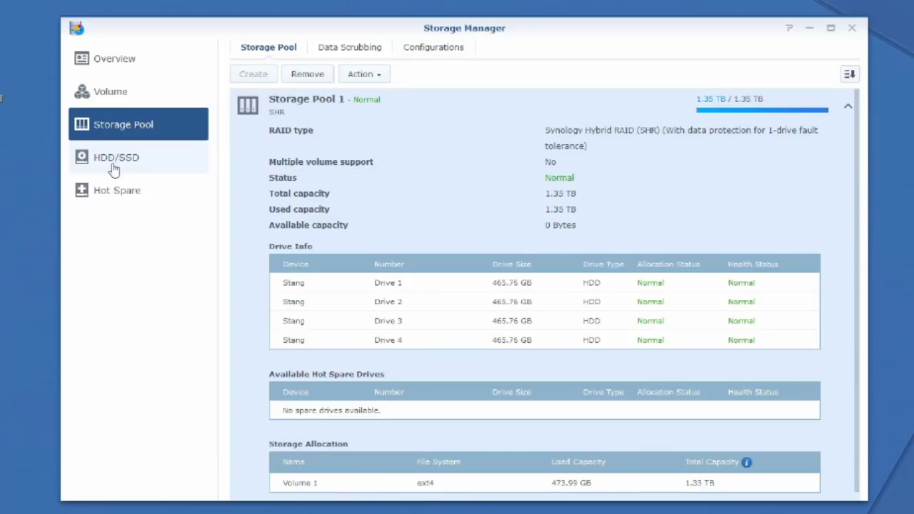
Show the HDD/SSD list of four 465.8 GB Seagate drives, all Normal
click(114, 169)
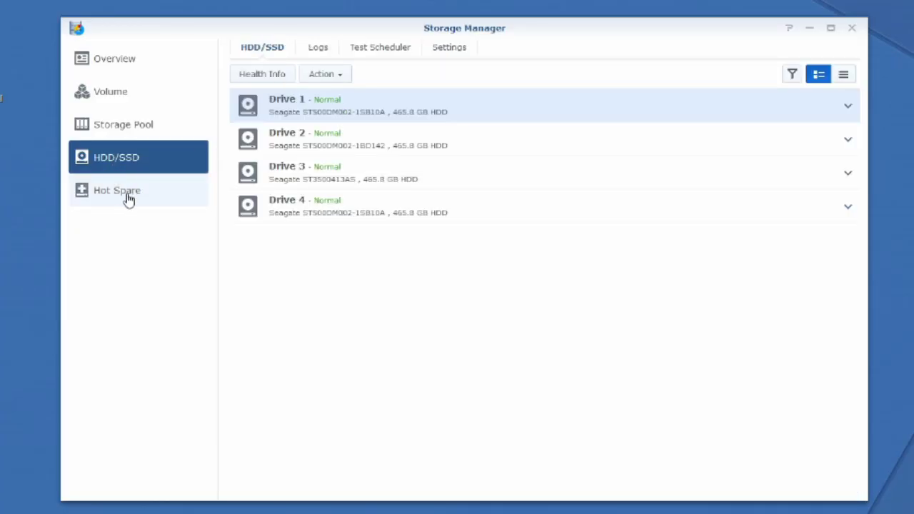